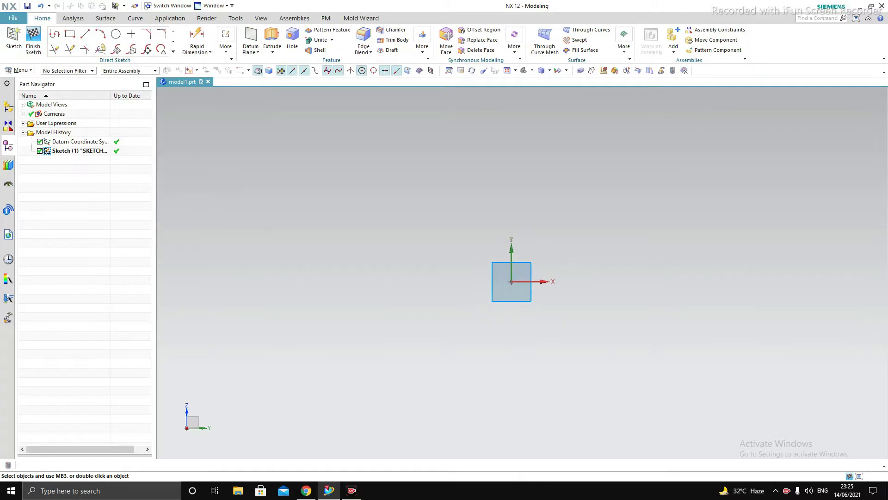
Sketch a rectangle about 187 mm wide and 121 mm high, extending from just beside the sketch's vertical axis.
scroll(363, 254, "down", 3)
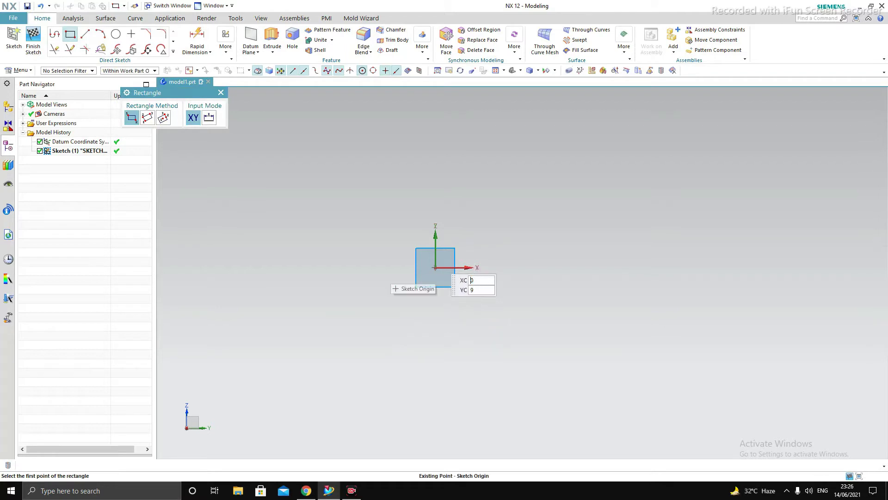
left_click(433, 205)
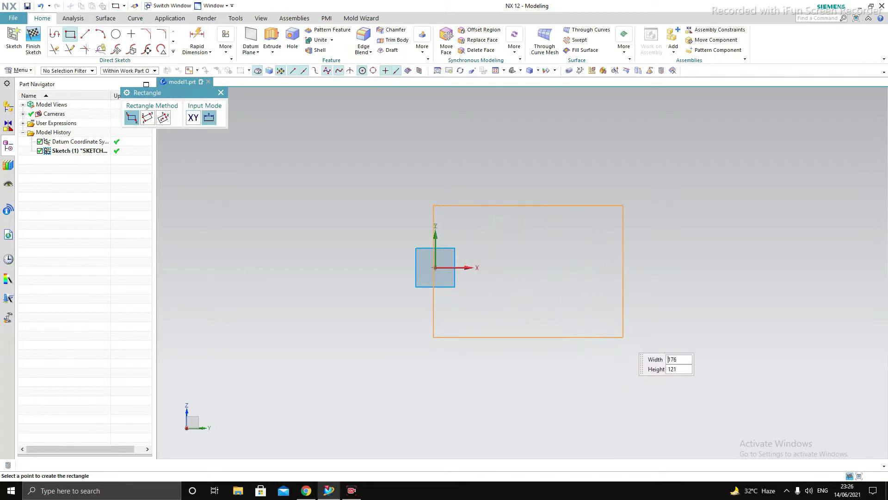
left_click(638, 338)
key("Escape")
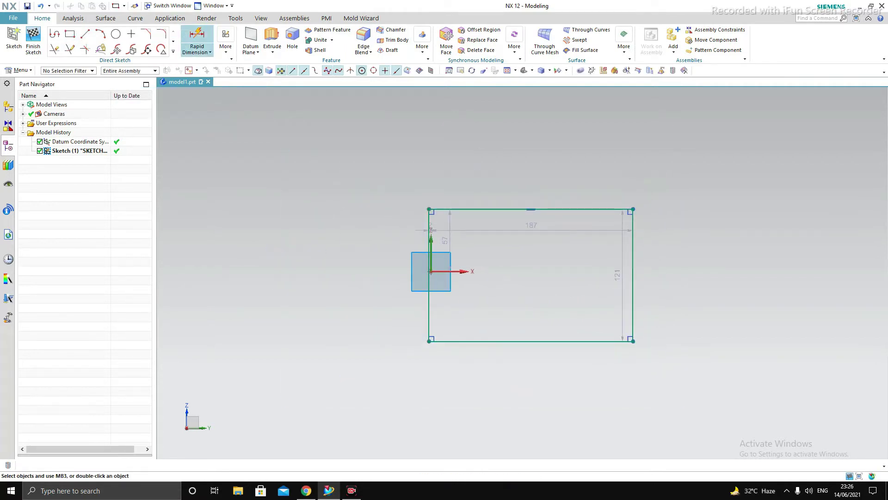
Add a Rapid Dimension of 60 mm to the rectangle's vertical side beside the origin.
left_click(197, 37)
left_click(429, 310)
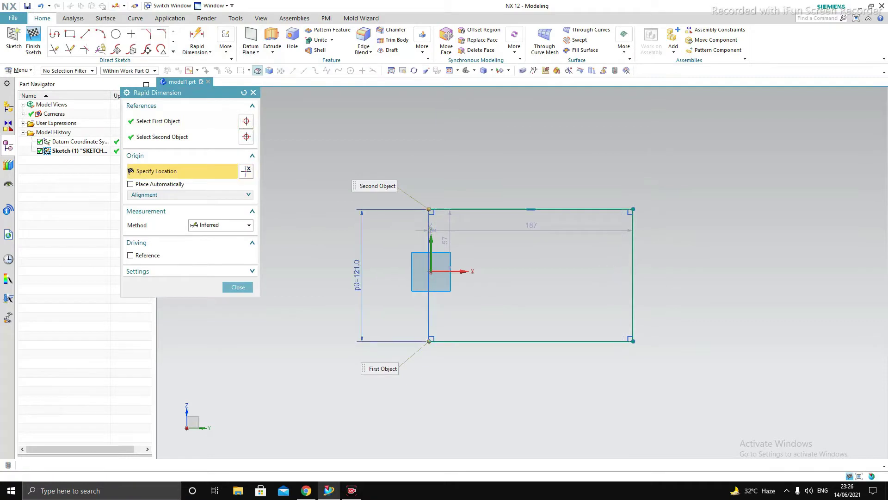
left_click(357, 275)
type("60")
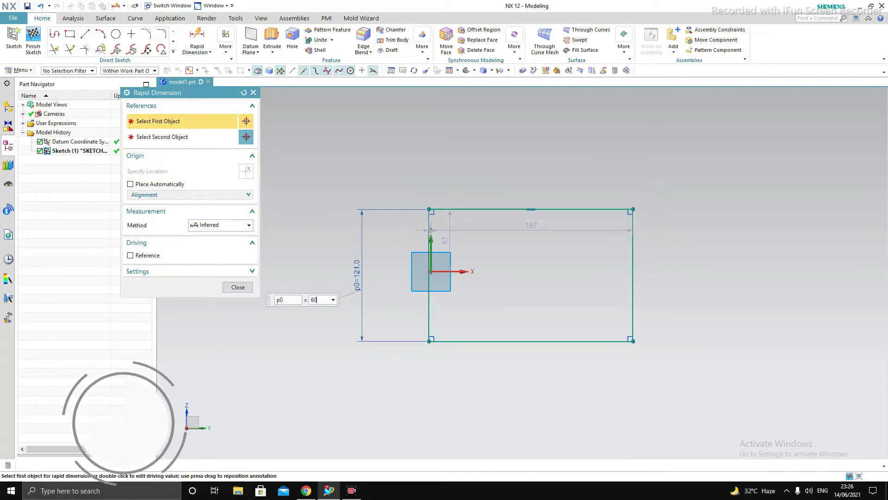
key("Return")
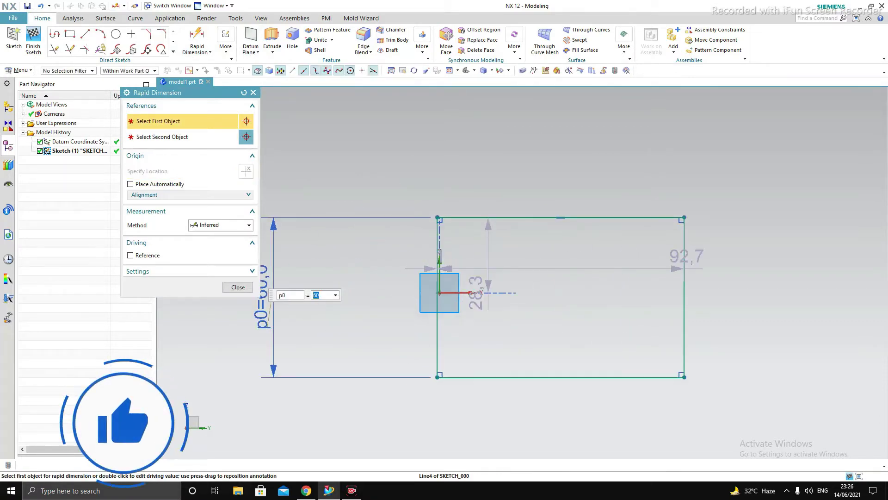
key("Escape")
scroll(417, 324, "up", 4)
scroll(450, 304, "down", 5)
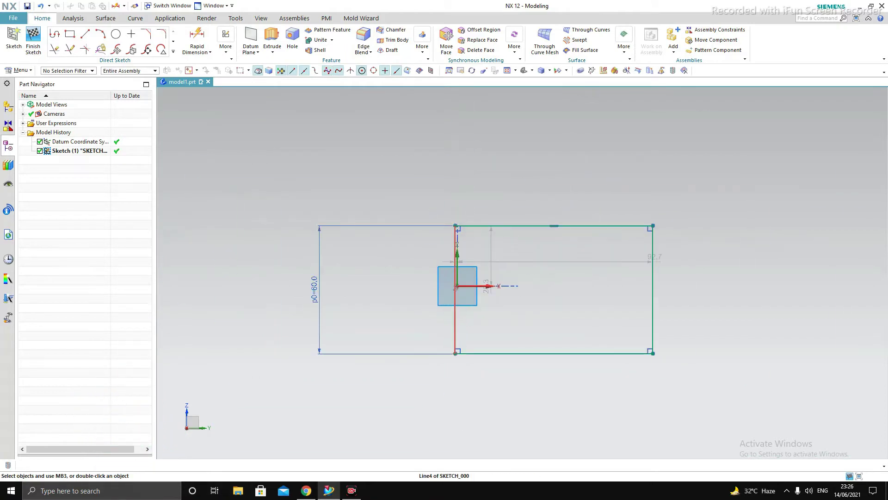
Constrain the midpoint of the rectangle's side nearest the origin to be coincident with the sketch origin.
scroll(454, 300, "up", 1)
left_click(456, 288)
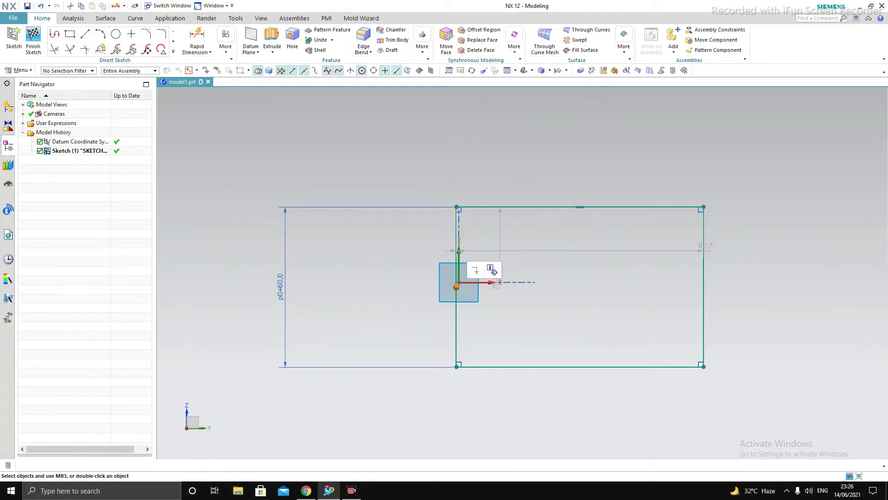
scroll(458, 290, "up", 5)
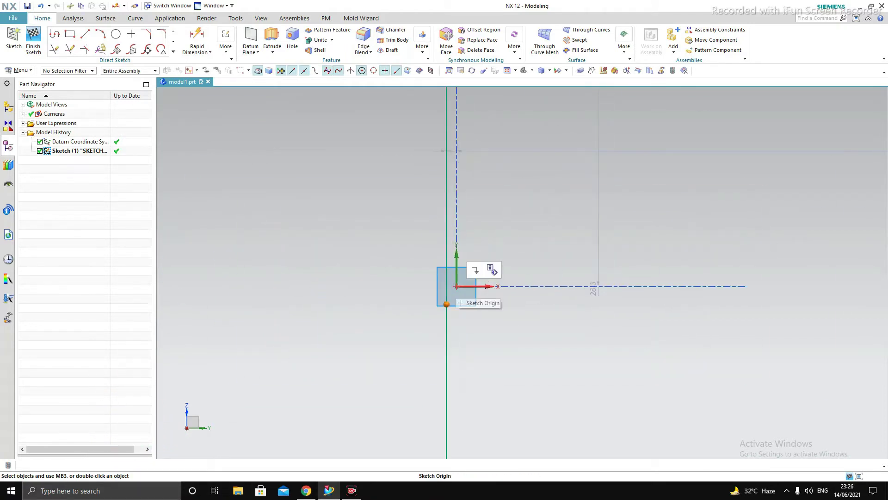
left_click(456, 287)
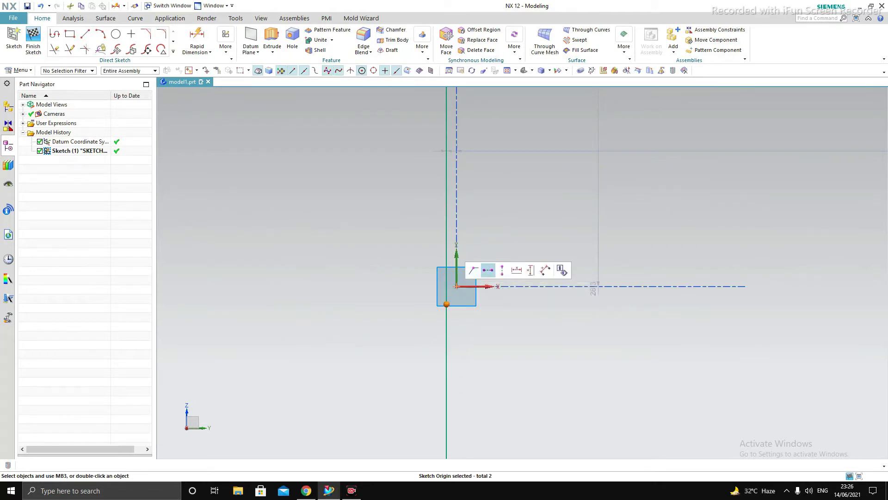
left_click(473, 270)
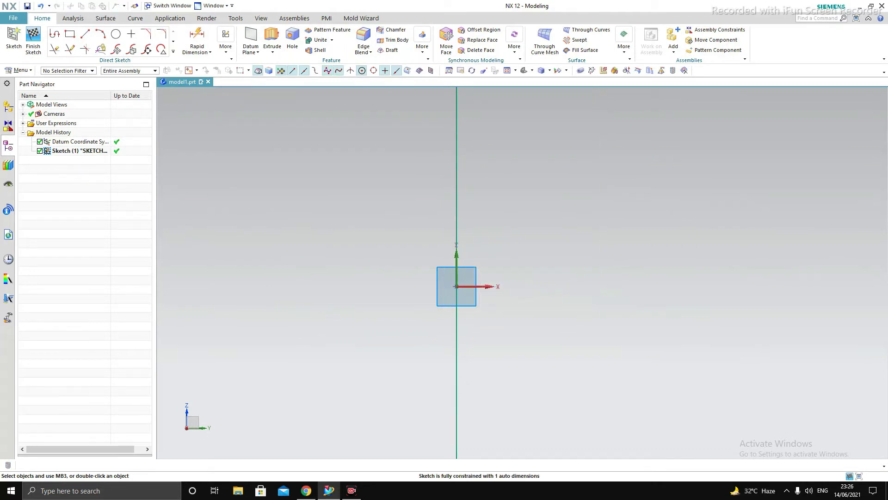
Set the rectangle's height dimension to 40 mm and its width to 60 mm.
scroll(461, 287, "down", 5)
scroll(466, 287, "down", 2)
scroll(462, 296, "up", 3)
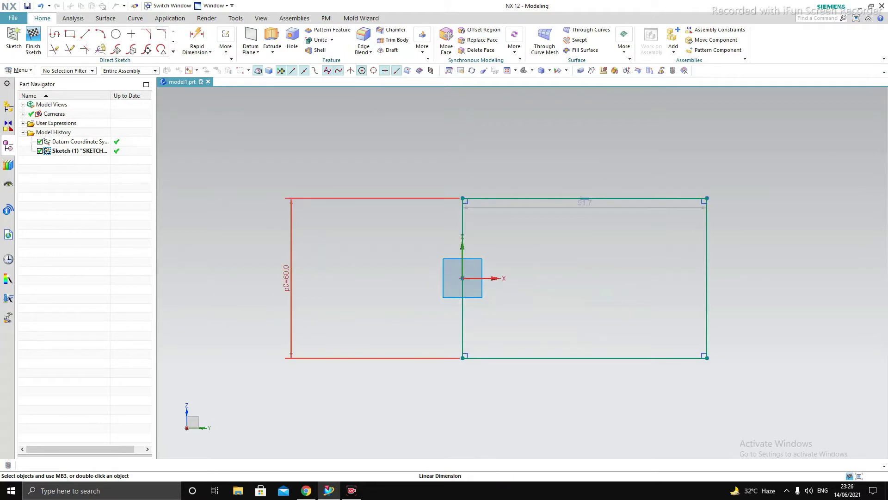
double_click(286, 278)
double_click(286, 279)
type("40")
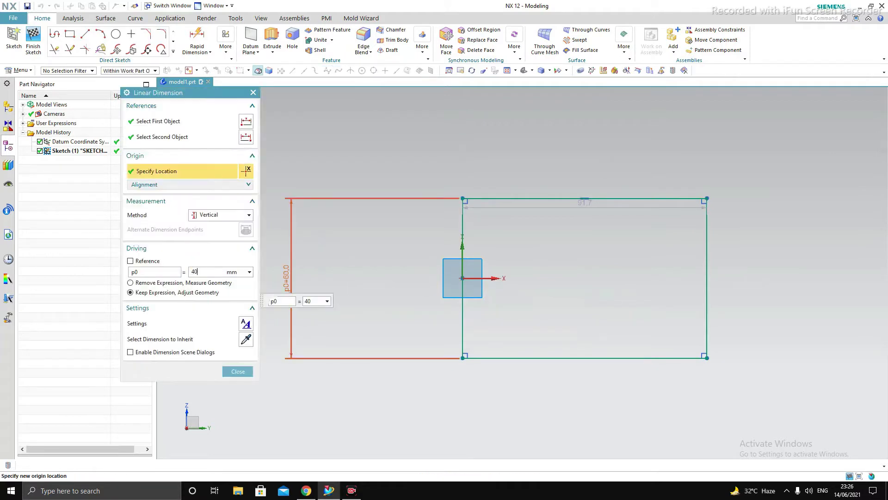
key("Return")
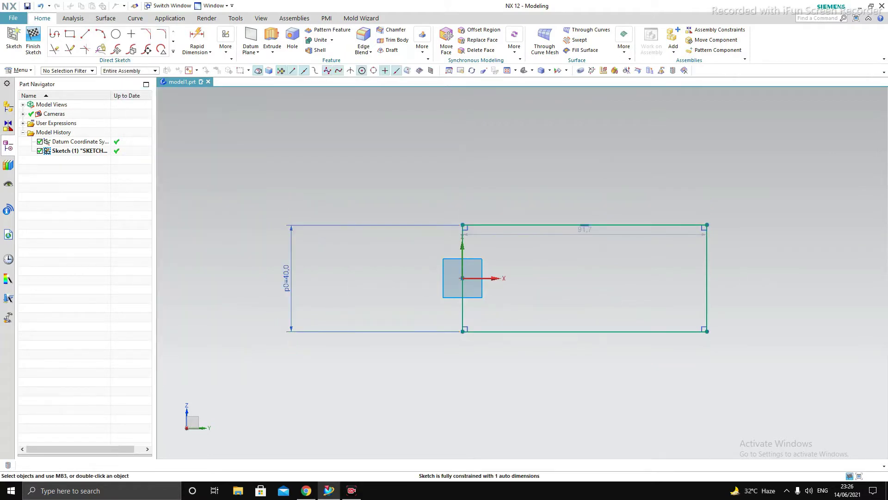
double_click(463, 234)
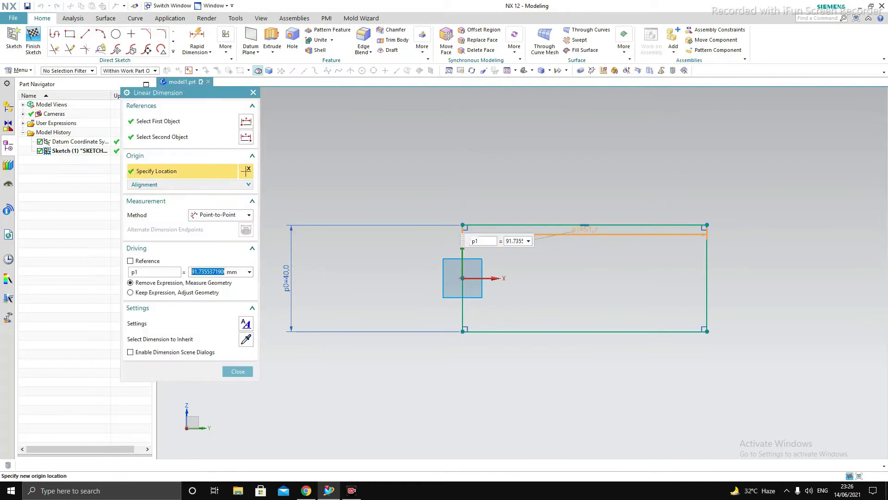
type("60")
key("Return")
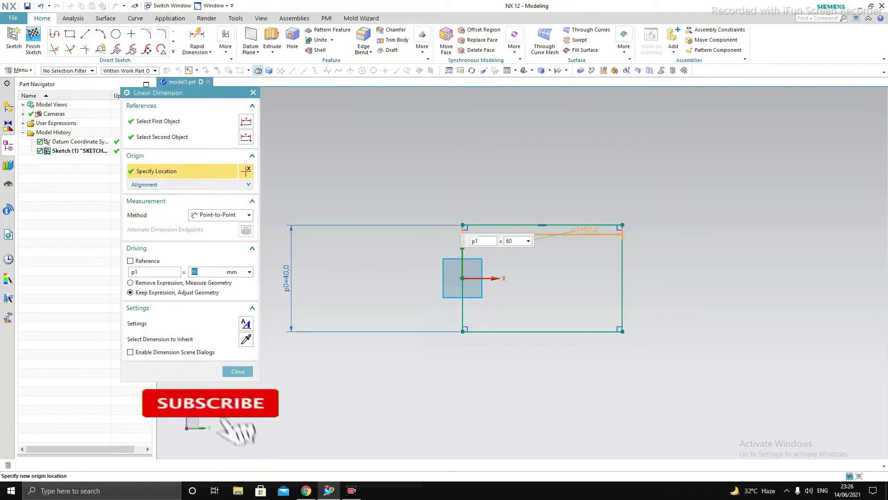
Draw a 40 mm diameter circle centred on the midpoint of the rectangle's far vertical side, passing through its corners.
key("o")
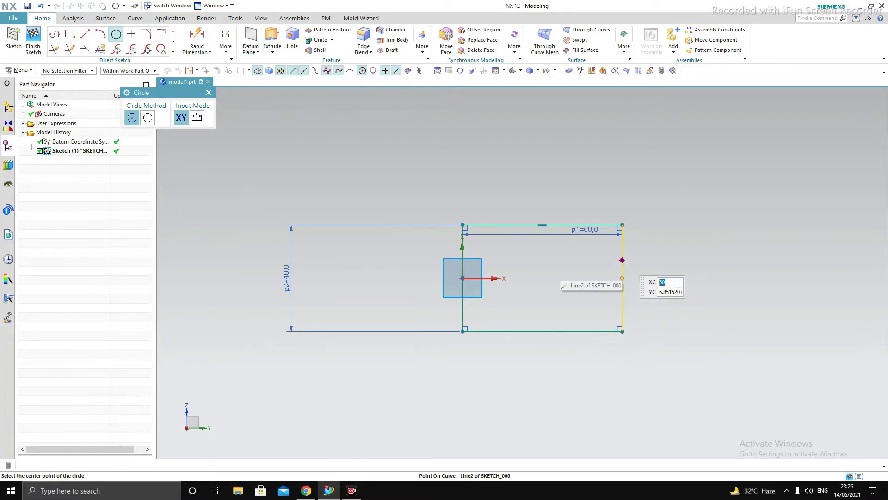
left_click(622, 278)
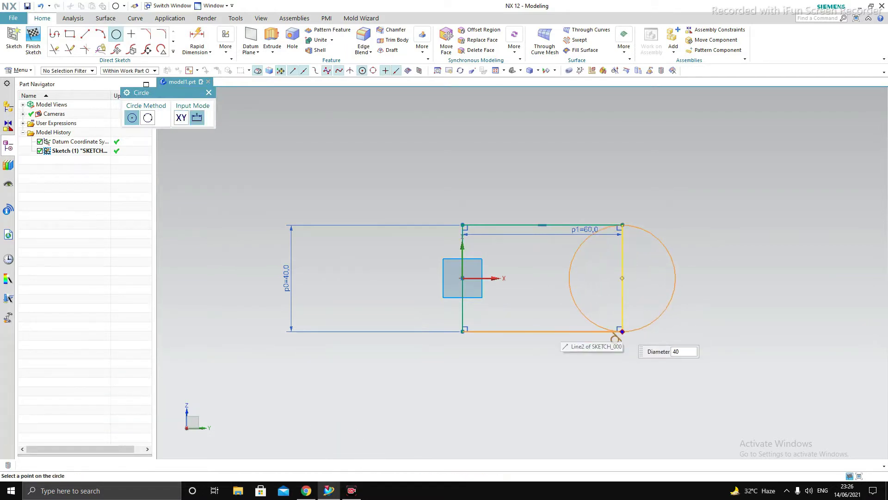
left_click(623, 331)
scroll(631, 305, "up", 2)
key("Escape")
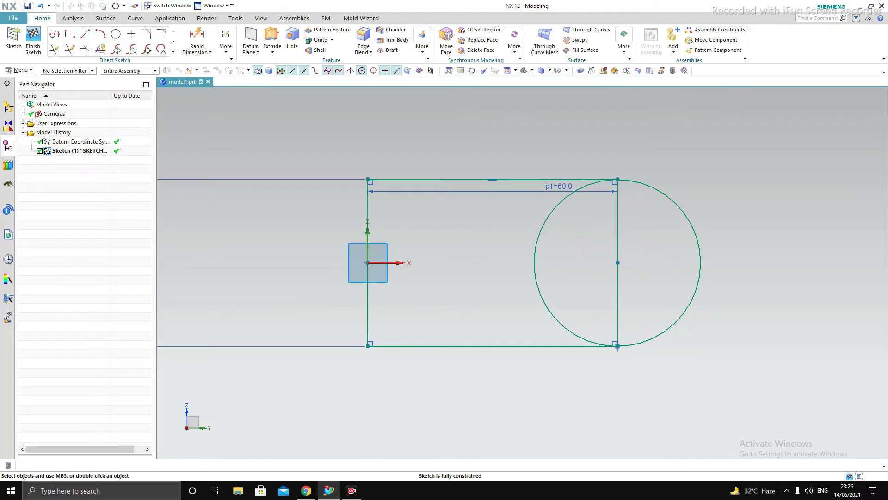
Trim away the far vertical side and the inner half of the circle, leaving a rounded end on the profile.
key("t")
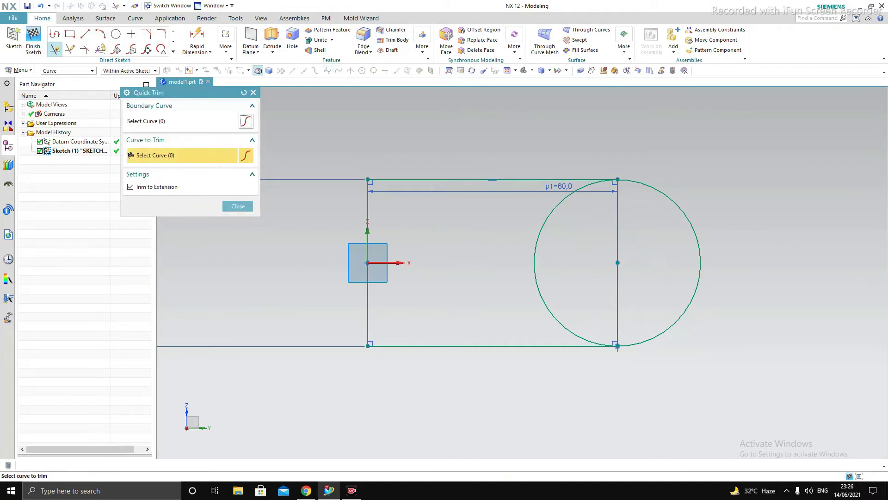
left_click(617, 336)
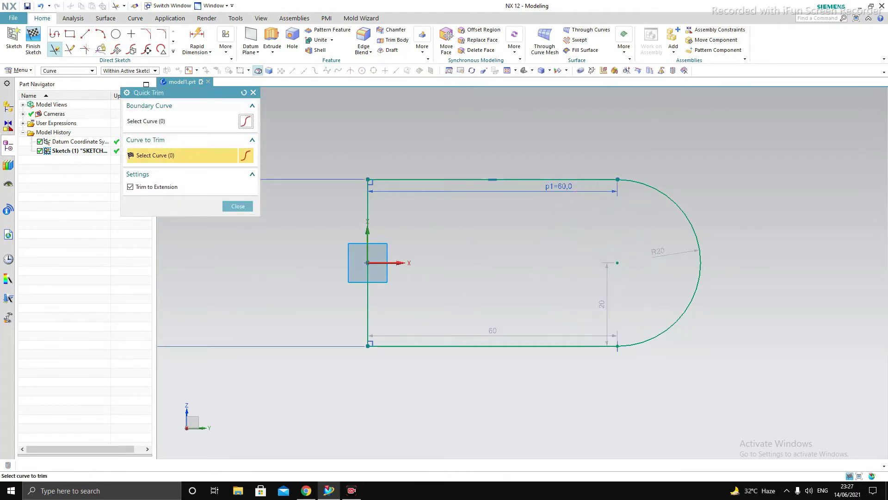
key("Escape")
scroll(621, 336, "down", 3)
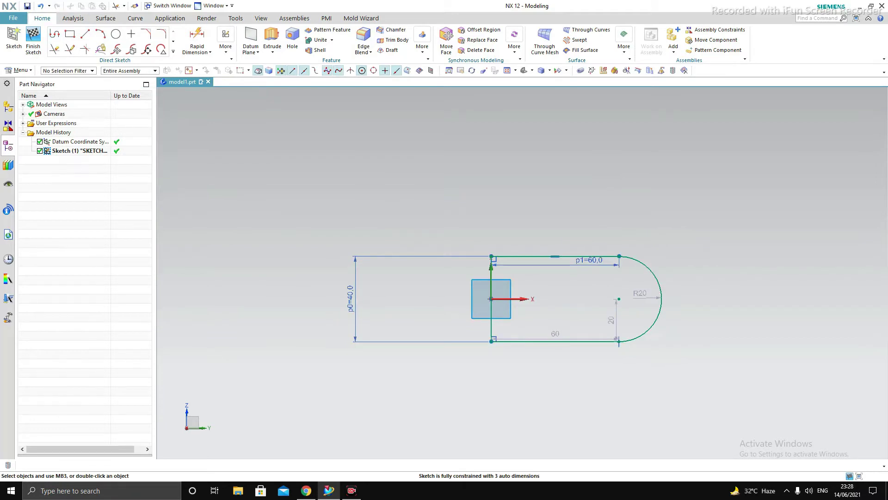
Add a 16 mm diameter circle concentric with the end arc and finish the sketch.
left_click(116, 34)
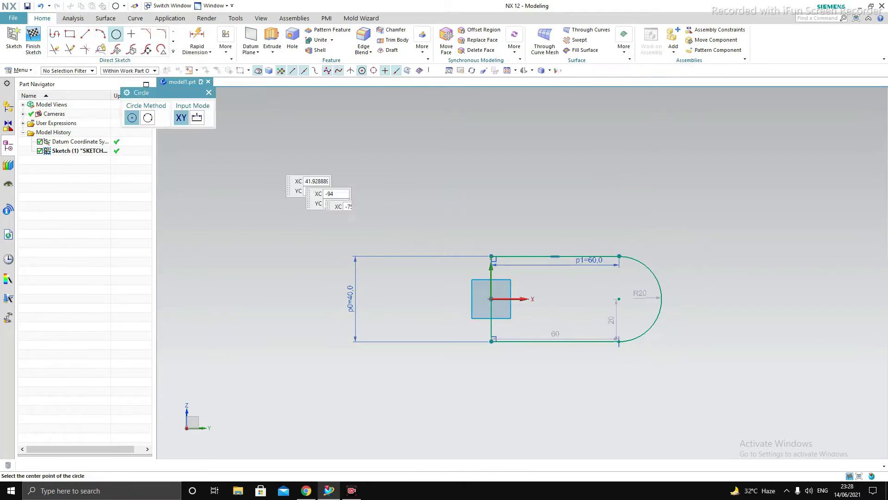
left_click(619, 299)
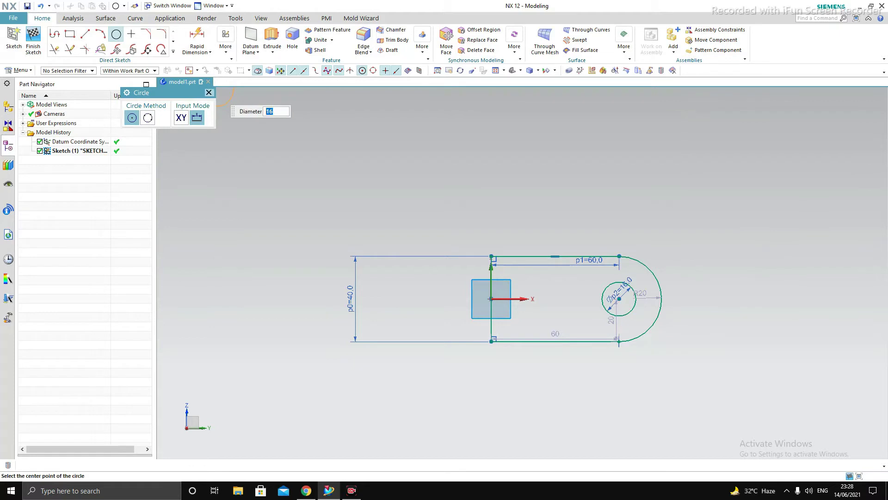
left_click(209, 93)
left_click(34, 40)
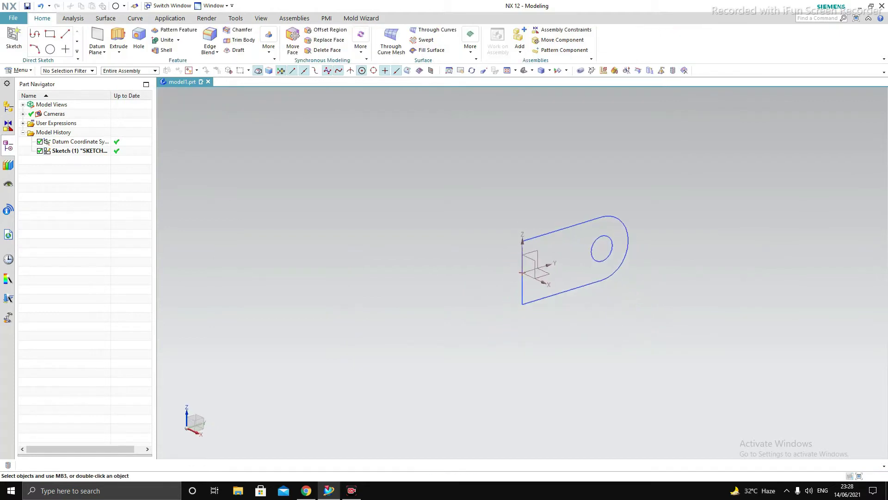
Extrude the plate profile with its hole as a solid using a symmetric value of 6 mm, and hide the sketch.
middle_click_drag(522, 296, 525, 204)
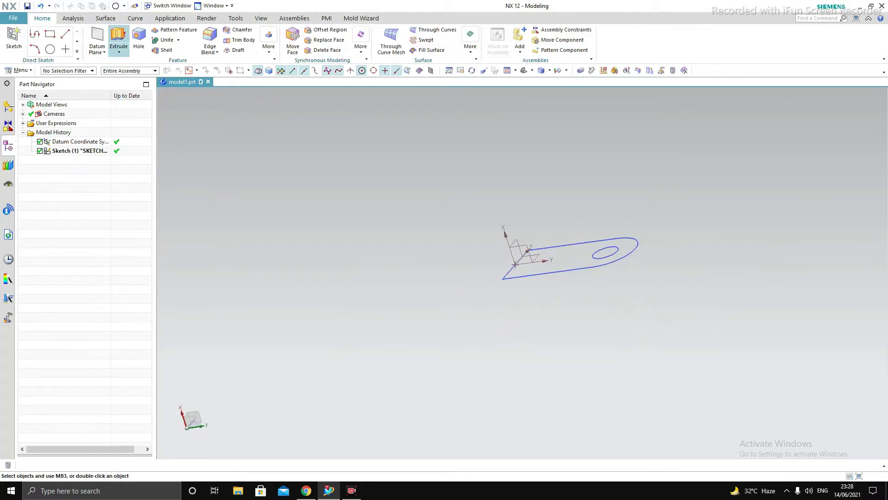
left_click(119, 41)
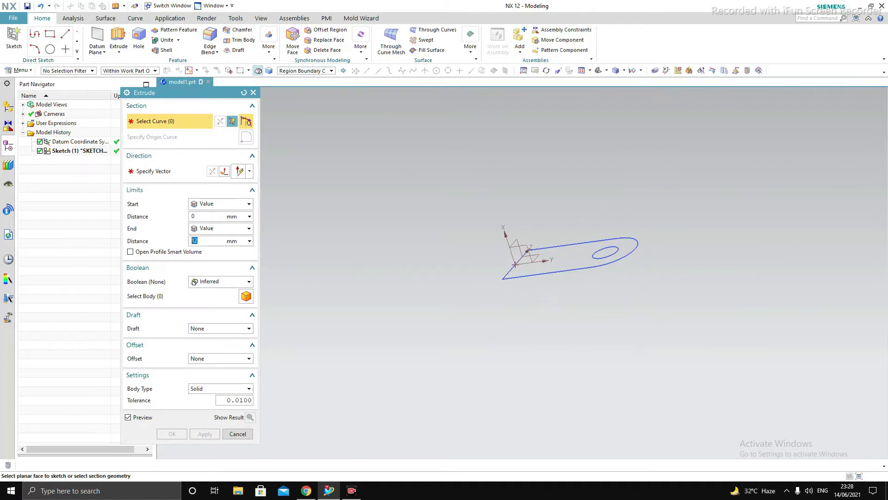
left_click(566, 258)
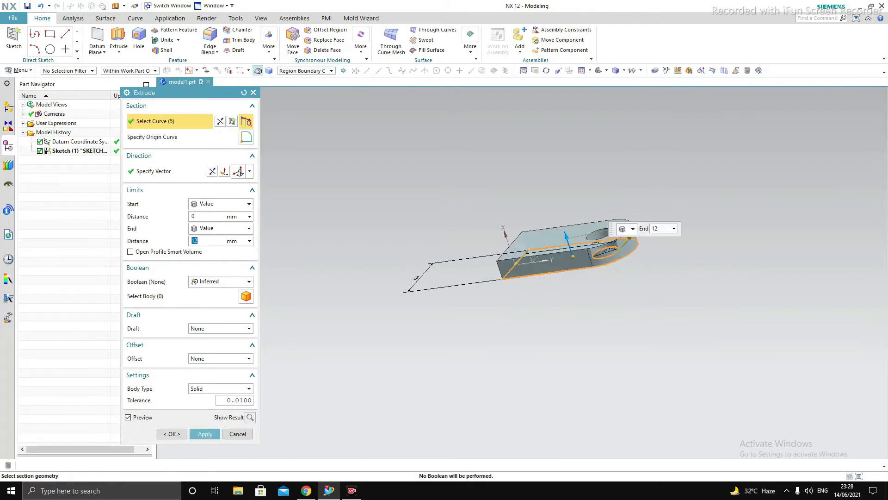
left_click(249, 228)
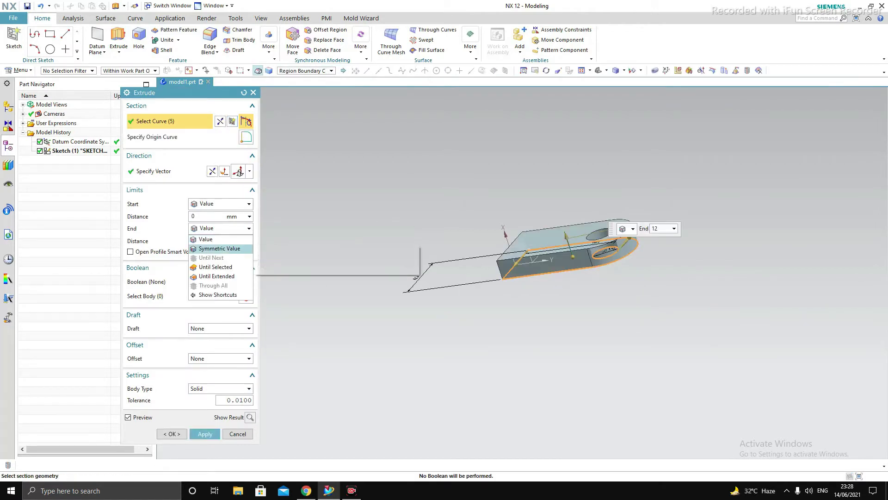
left_click(218, 249)
type("6")
key("Return")
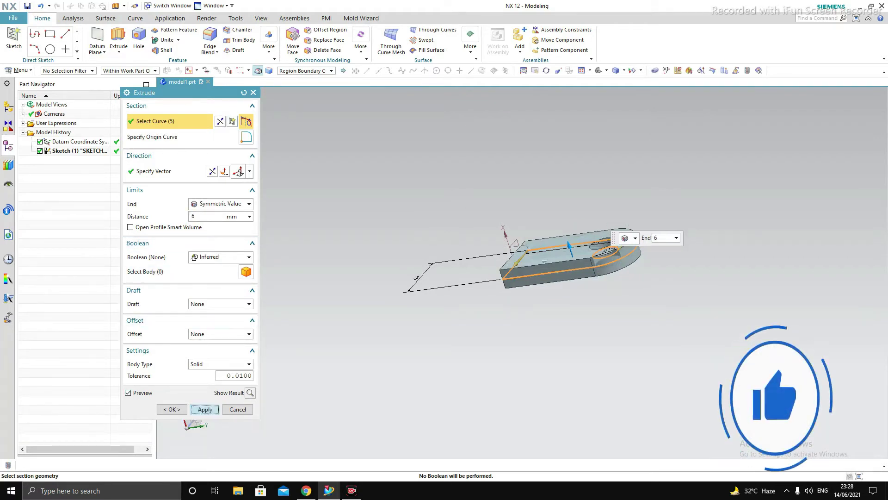
left_click(205, 409)
left_click(238, 409)
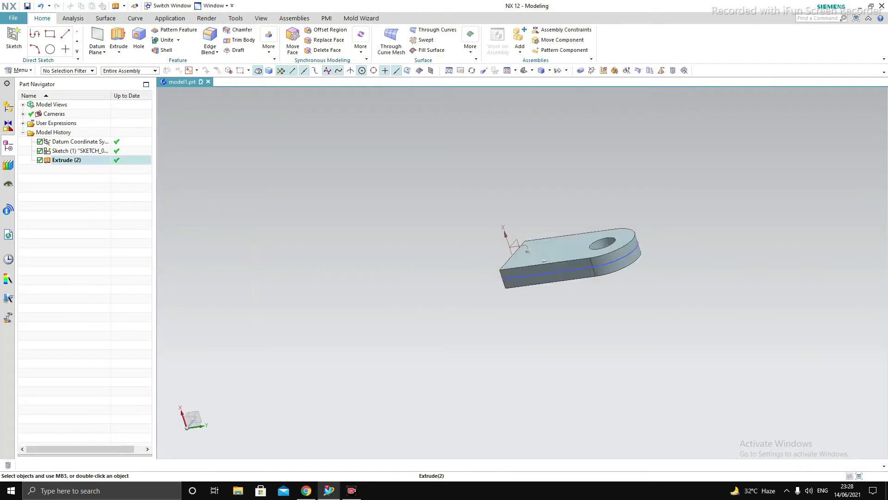
right_click(548, 274)
left_click(614, 285)
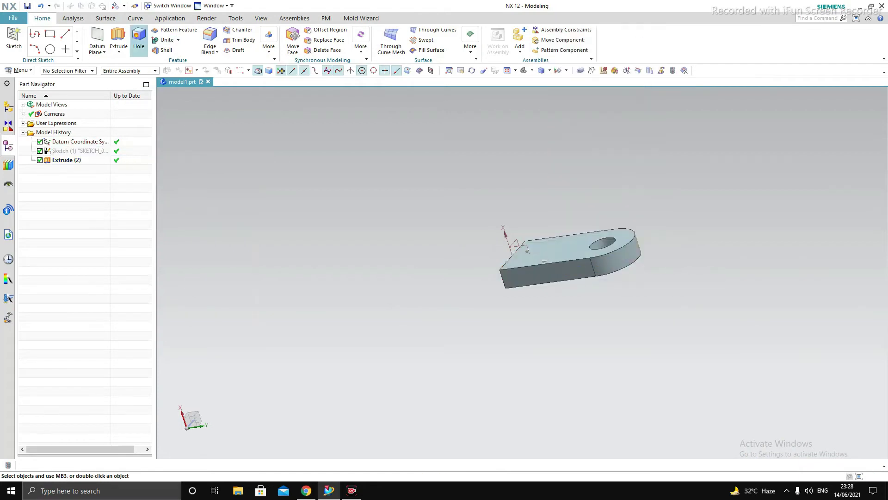
Start a sketch on the plate's long side face and draw a rectangle about 36 by 32 mm upward from its upper square-end corner.
left_click(13, 37)
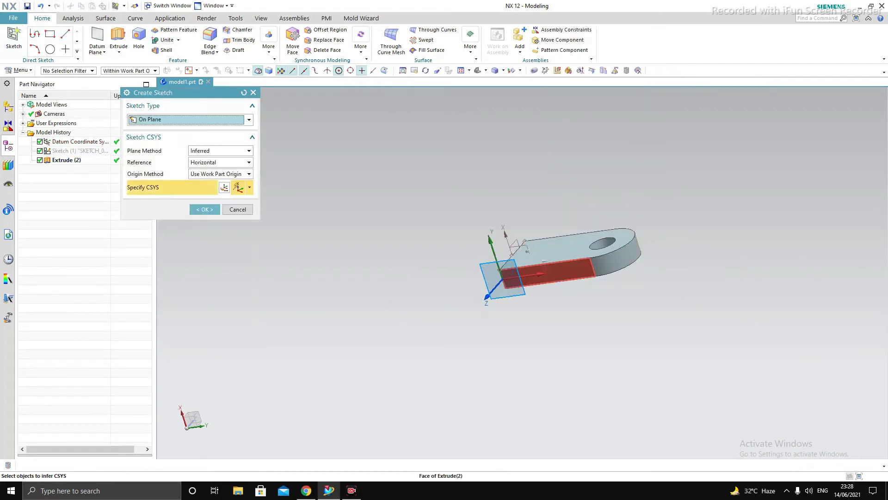
left_click(204, 210)
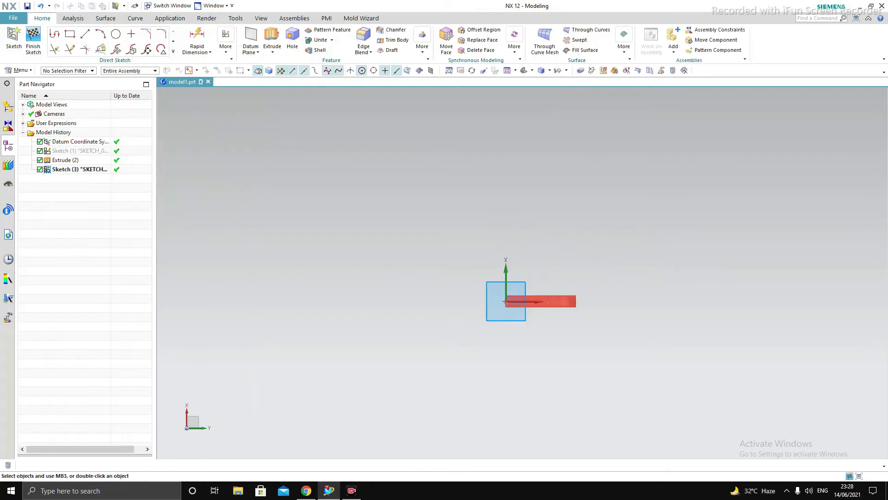
left_click(70, 34)
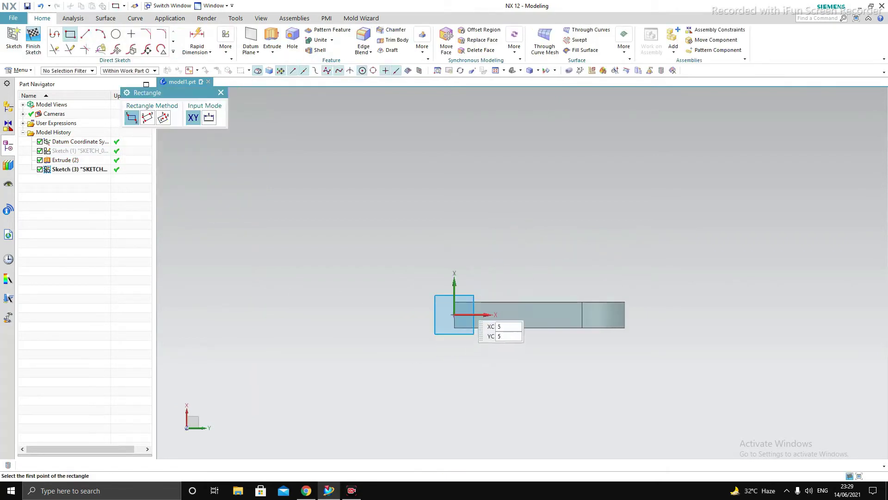
scroll(467, 302, "up", 2)
left_click(446, 302)
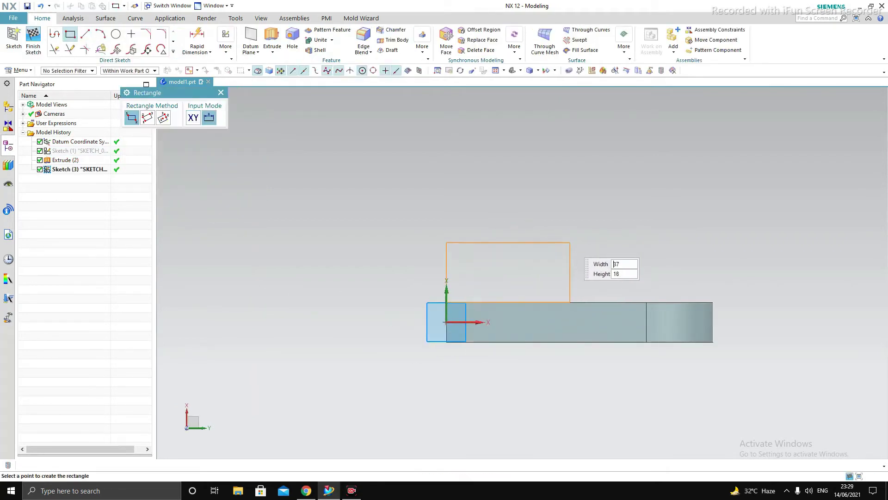
left_click(566, 196)
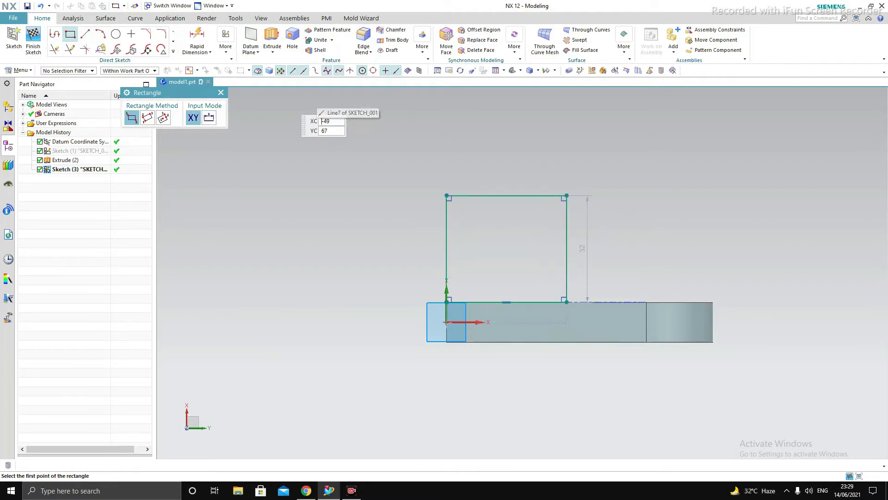
left_click(221, 92)
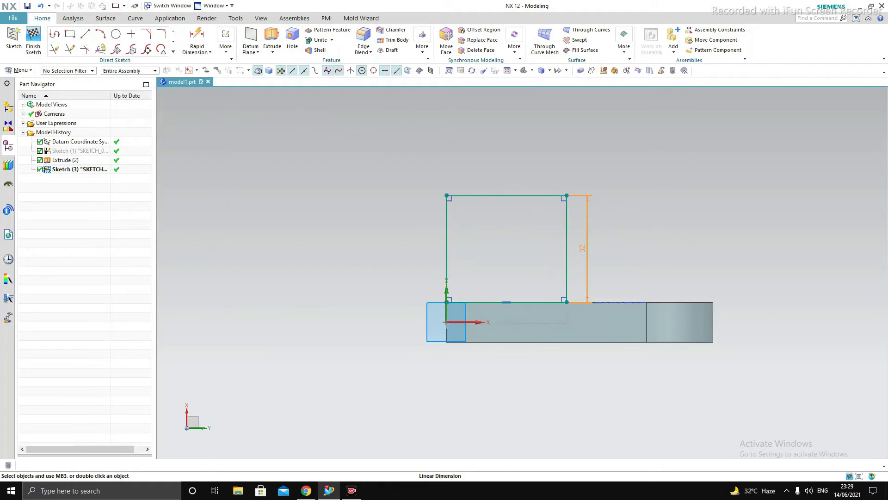
Set the rectangle's height to 20 mm and its width to 40 mm.
double_click(584, 250)
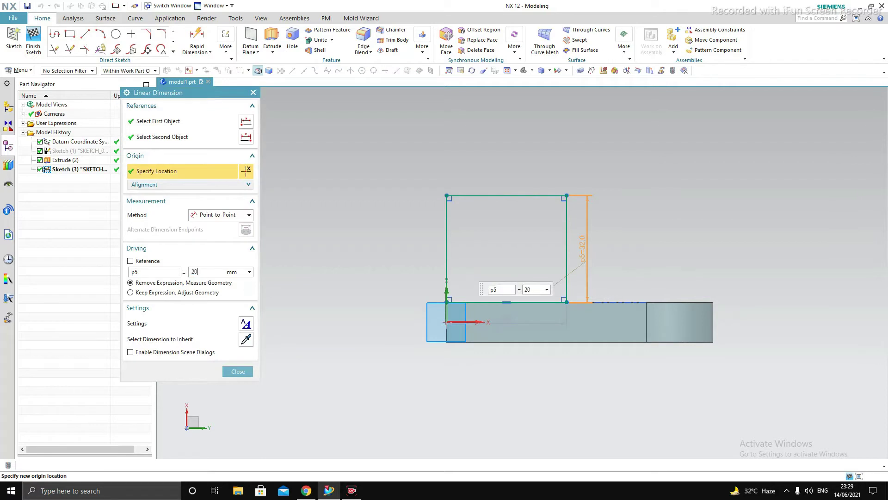
key("Return")
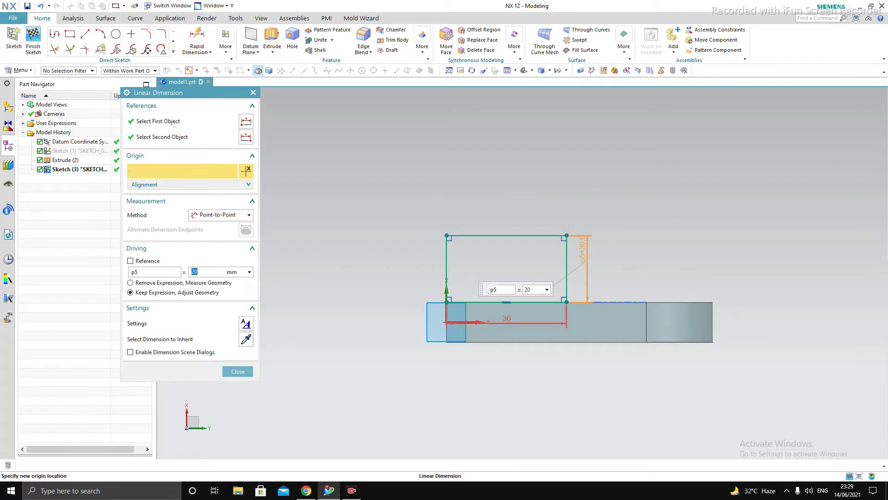
double_click(507, 318)
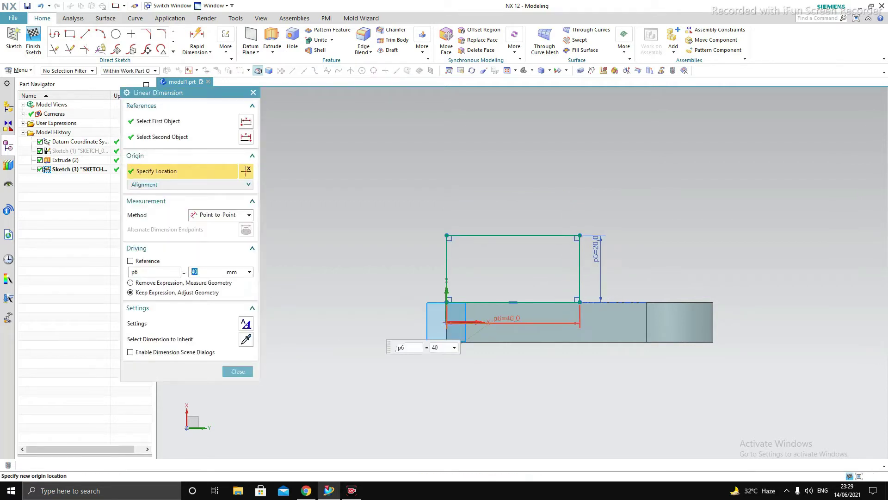
left_click(238, 371)
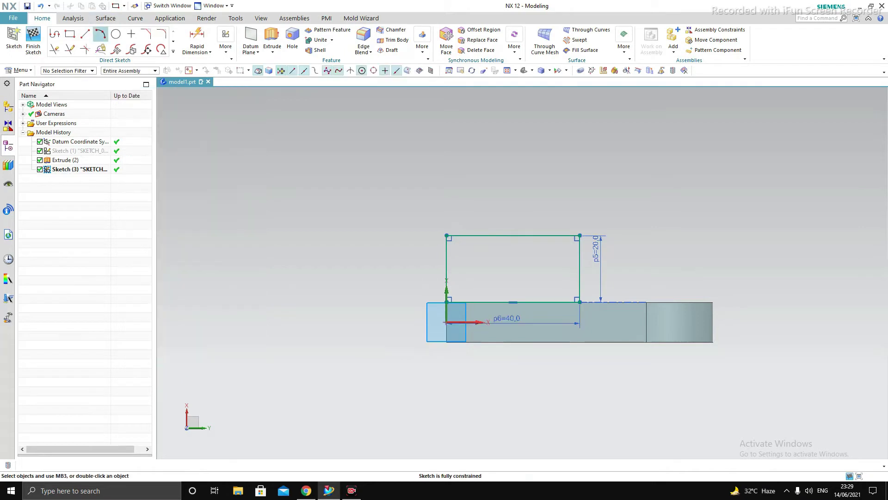
Draw a circle centred on the midpoint of the rectangle's upper side, passing through its upper corners.
left_click(116, 33)
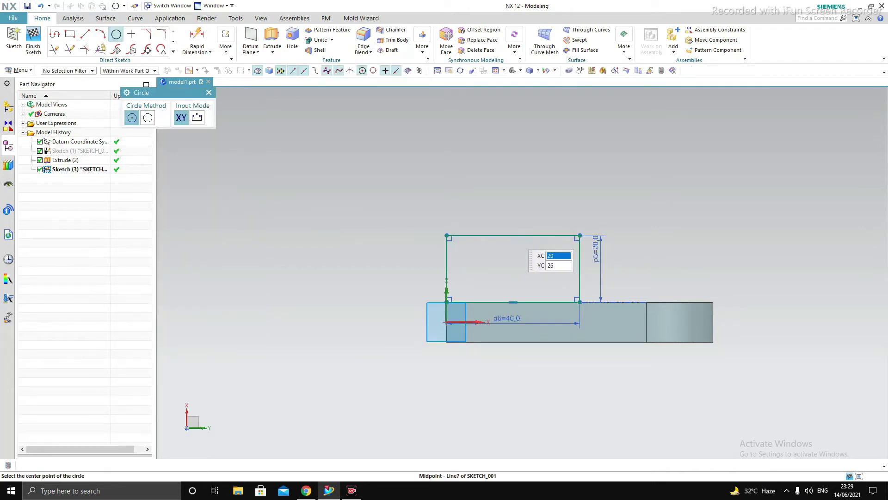
left_click(513, 236)
left_click(574, 242)
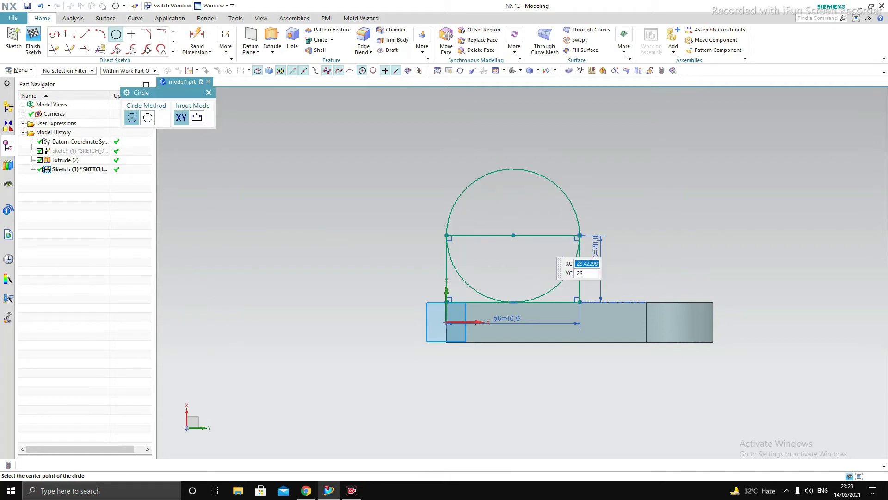
key("Escape")
Trim away the rectangle's upper side and the lower half of the circle to form a round-topped profile, and finish the sketch.
key("t")
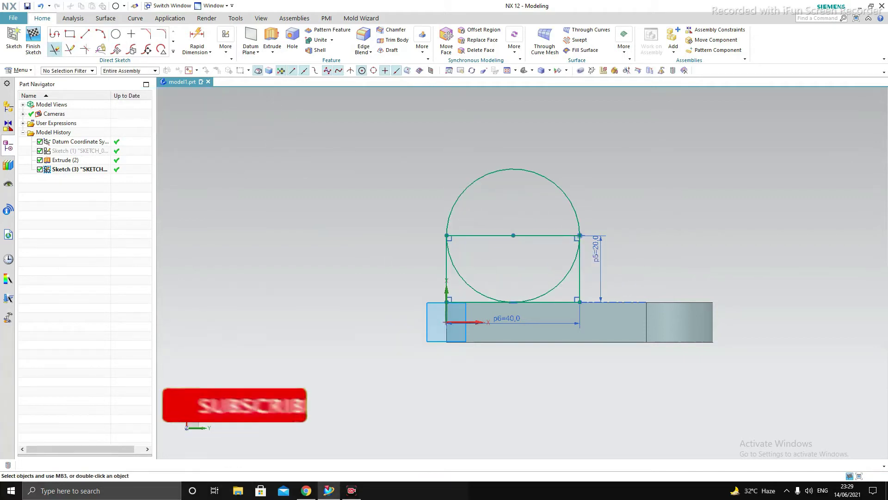
left_click(466, 282)
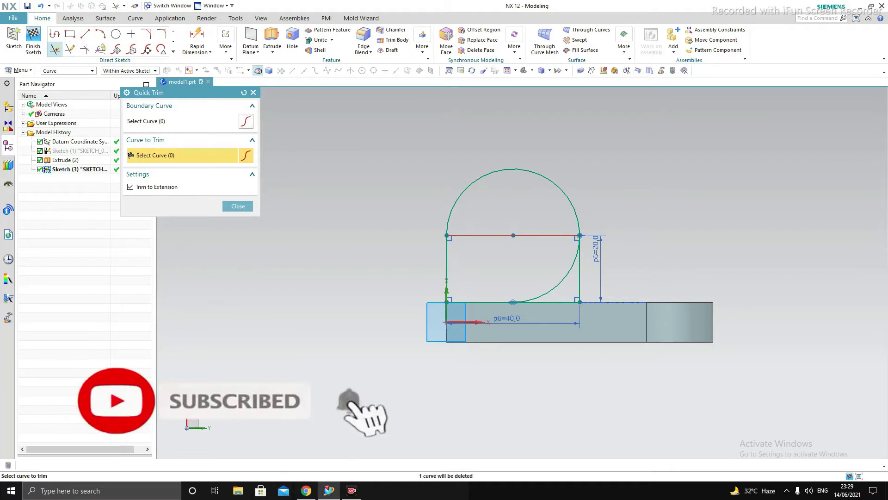
left_click(532, 235)
left_click(566, 279)
scroll(532, 217, "down", 3)
scroll(557, 238, "up", 3)
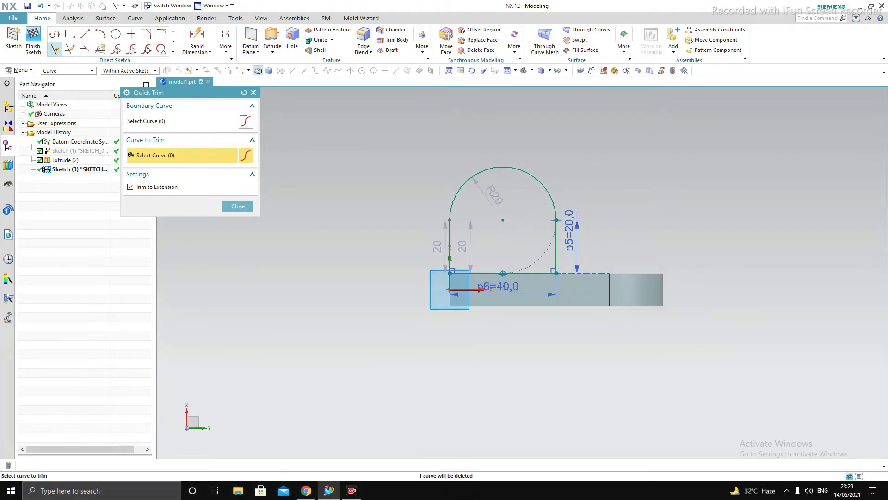
left_click(237, 206)
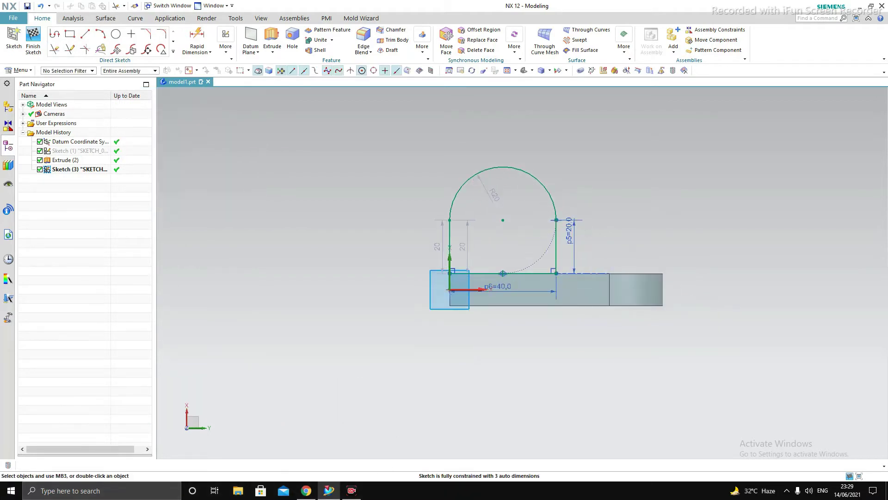
key("ctrl+q")
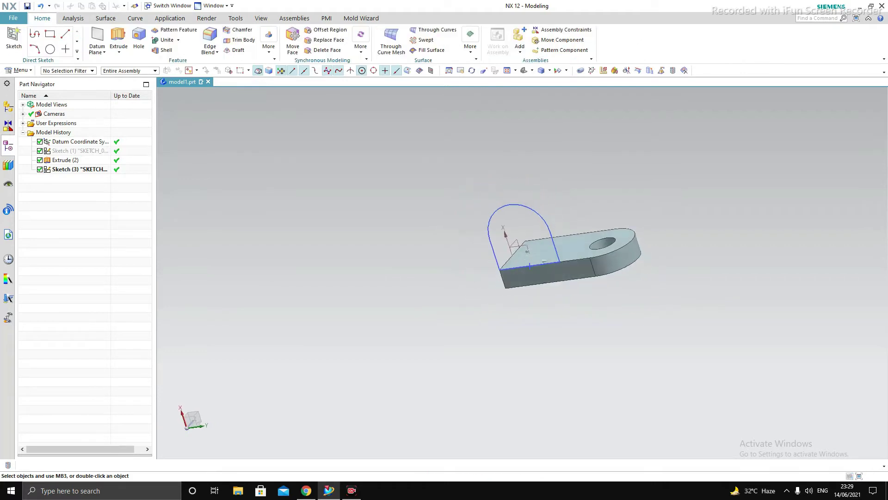
middle_click_drag(546, 208, 500, 208)
scroll(545, 201, "up", 1)
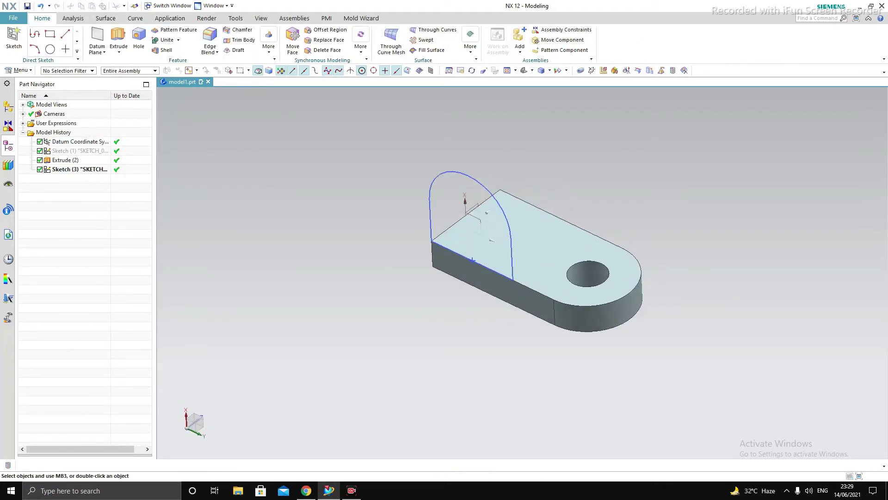
Reopen the round-topped profile sketch, add a 16 mm diameter circle concentric with its arc, and finish the sketch.
double_click(78, 169)
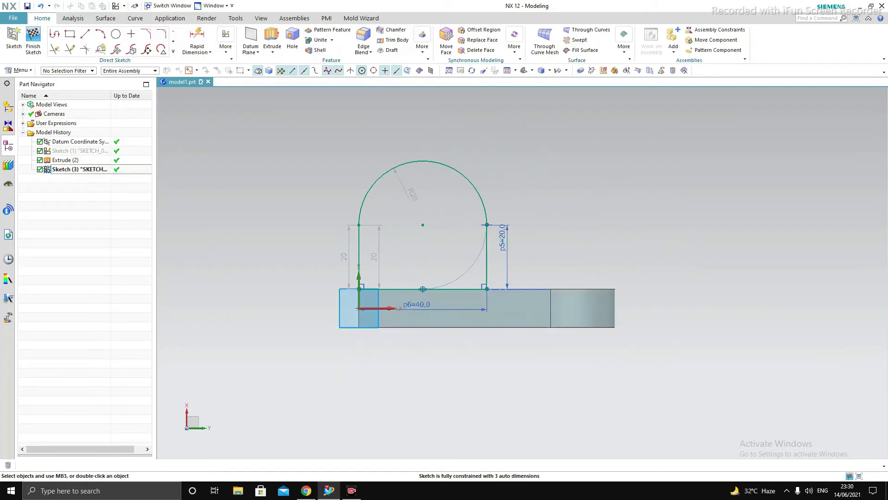
left_click(116, 33)
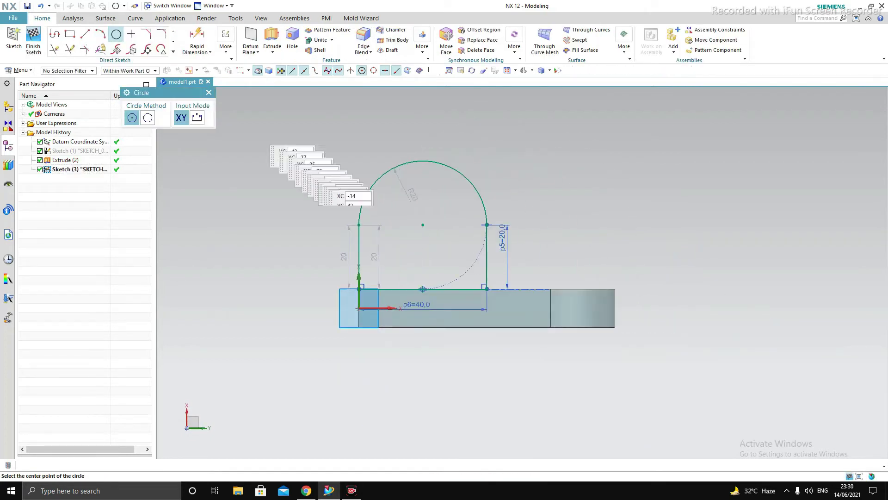
left_click(422, 224)
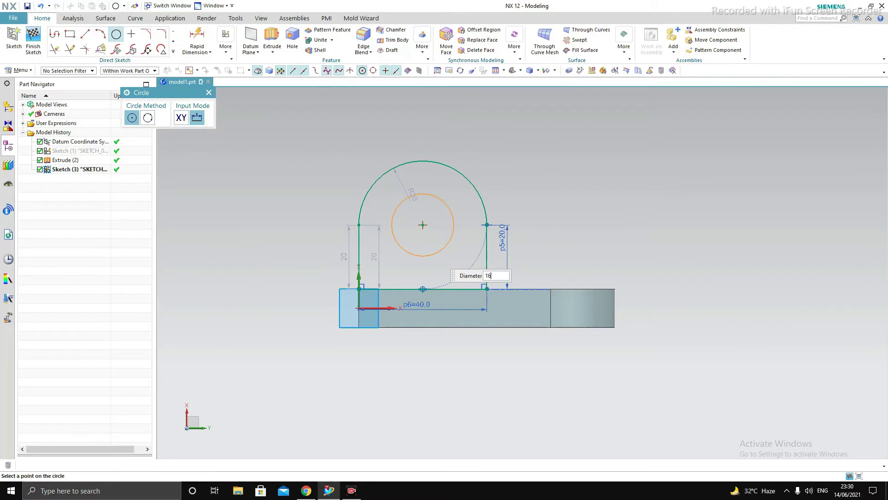
key("Escape")
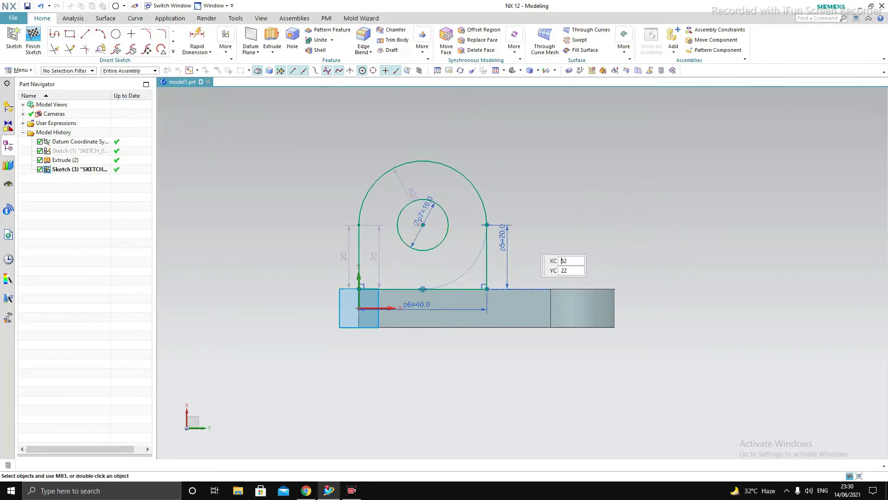
left_click(33, 42)
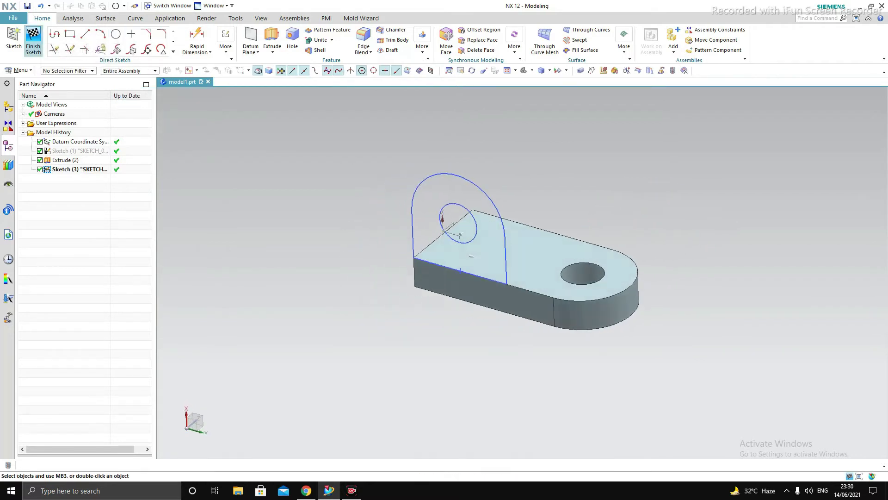
Extrude the round-topped profile with its hole 12 mm in the reversed direction, inward over the plate, and hide its sketch.
left_click(119, 40)
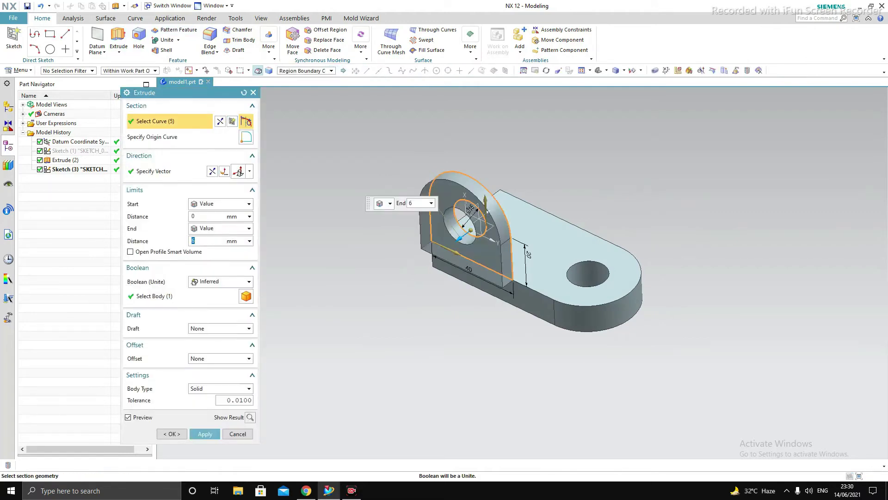
left_click(212, 172)
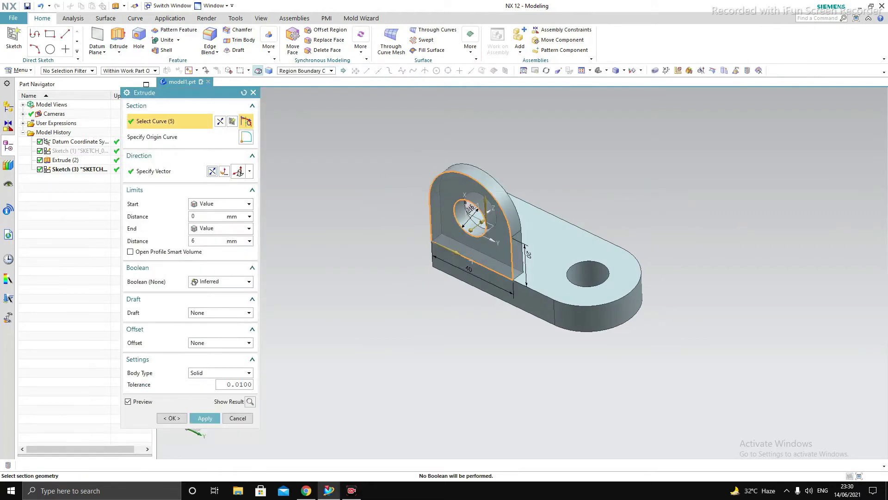
double_click(206, 241)
type("2")
key("Return")
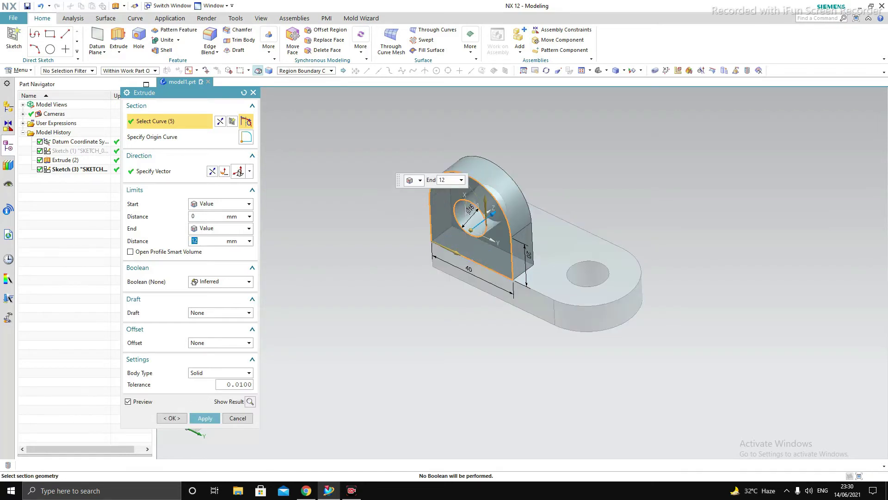
left_click(220, 281)
left_click(220, 281)
left_click(205, 418)
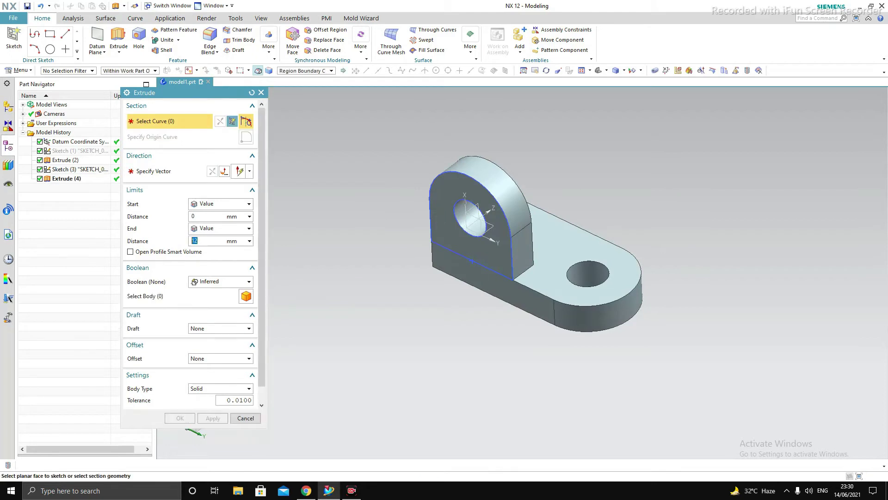
left_click(246, 418)
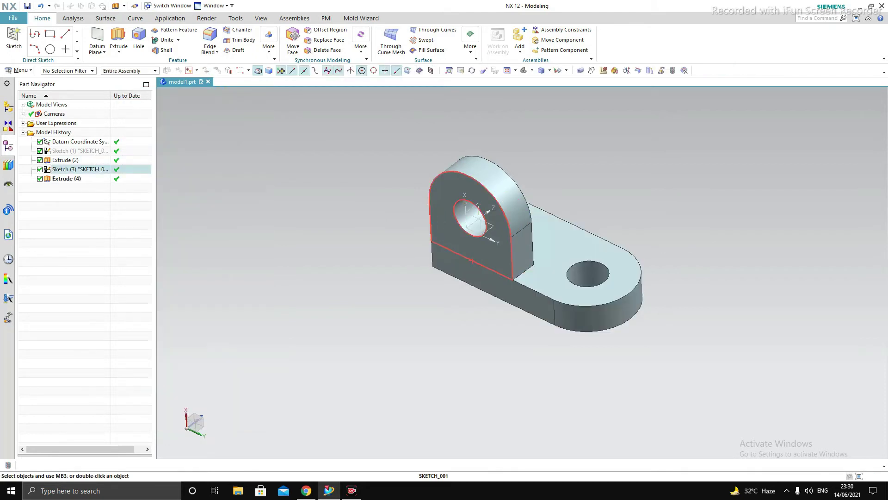
right_click(494, 271)
left_click(559, 280)
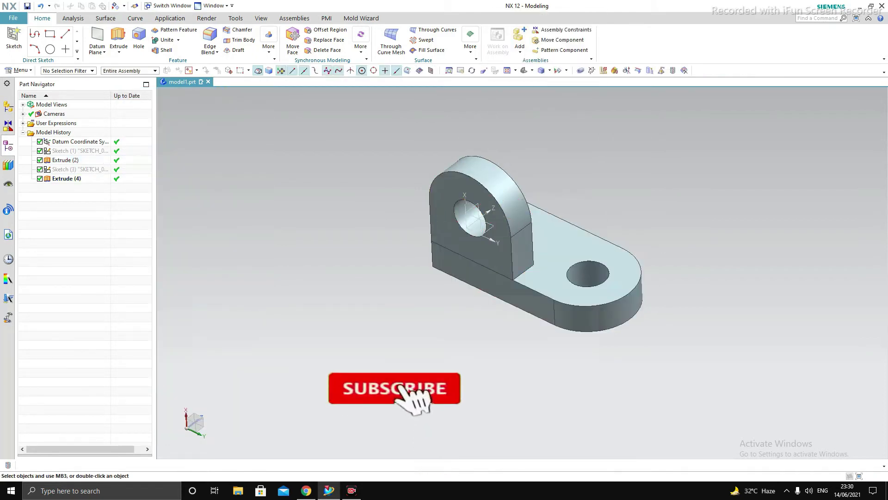
Mirror the extruded upright lug about the datum plane running lengthwise through the plate's middle.
left_click(67, 179)
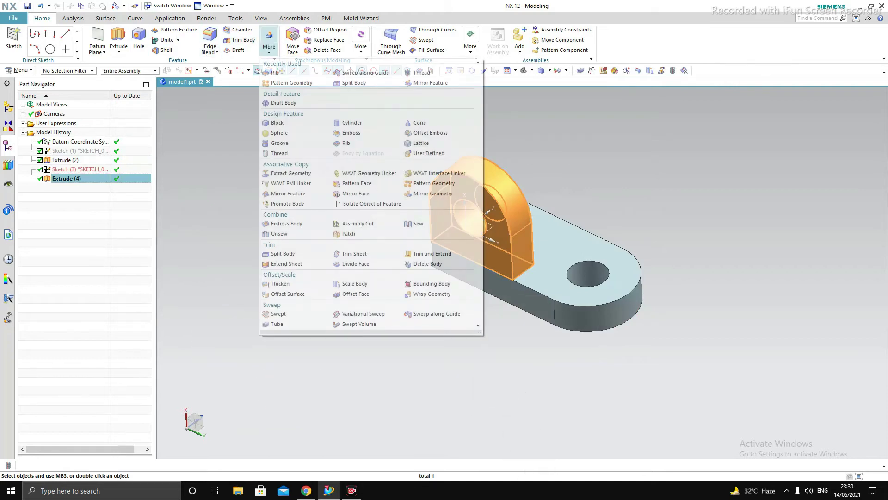
left_click(268, 41)
left_click(431, 83)
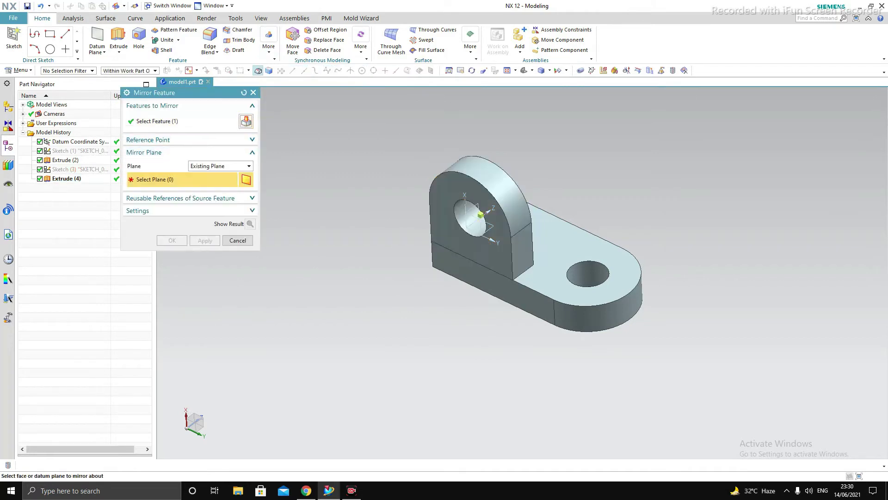
middle_click_drag(509, 162, 583, 209)
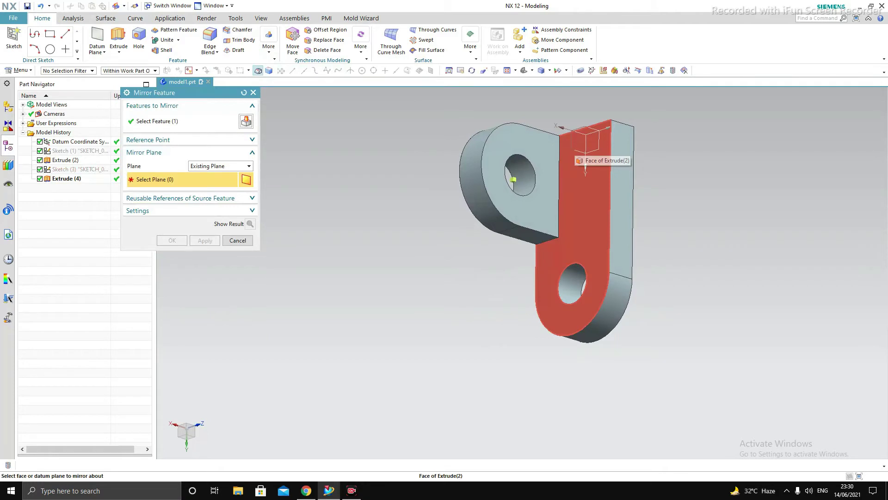
left_click(573, 149)
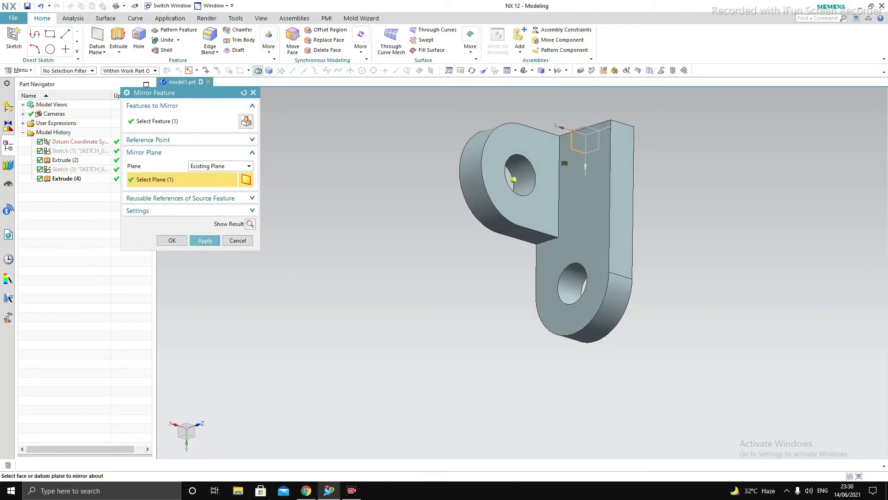
left_click(250, 224)
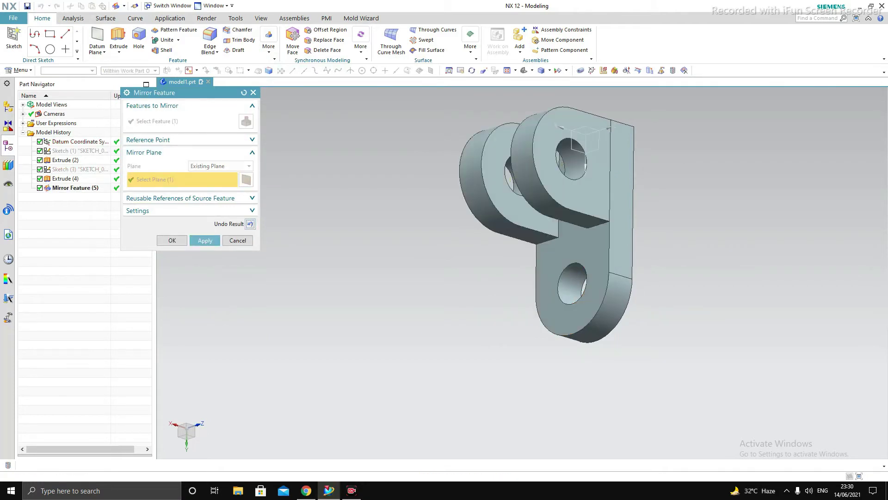
left_click(237, 240)
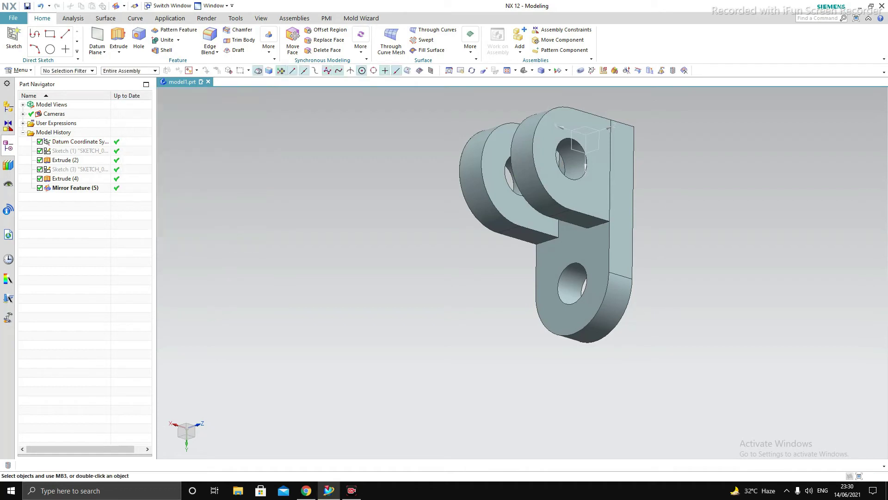
Unite the round-ended plate as target with both upright lugs as tool bodies.
middle_click_drag(509, 208, 518, 268)
left_click(163, 40)
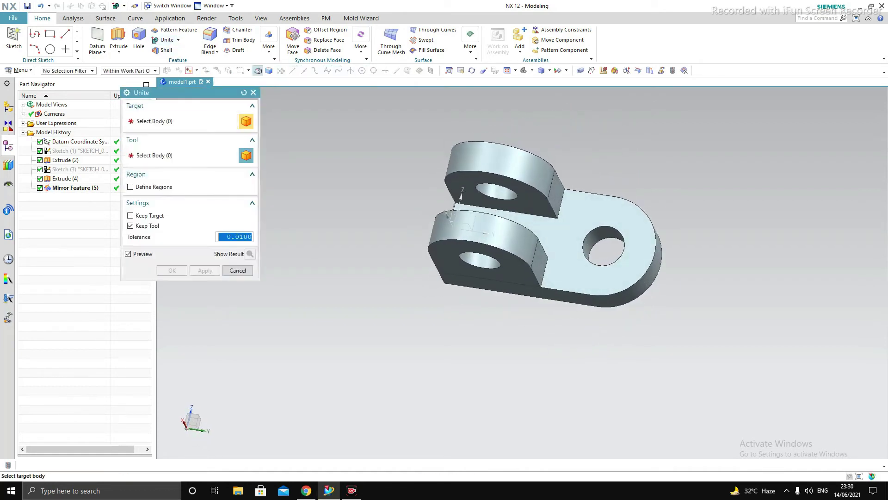
left_click(574, 217)
left_click(497, 229)
left_click(518, 162)
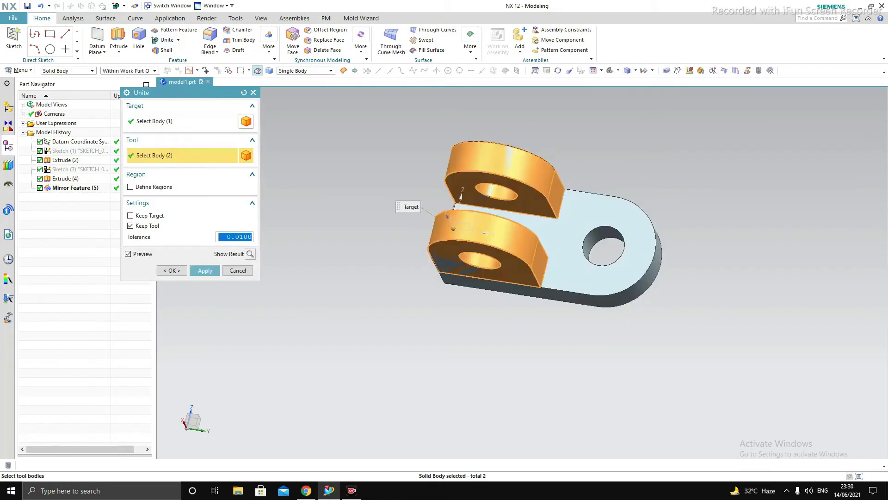
middle_click(518, 162)
key("Escape")
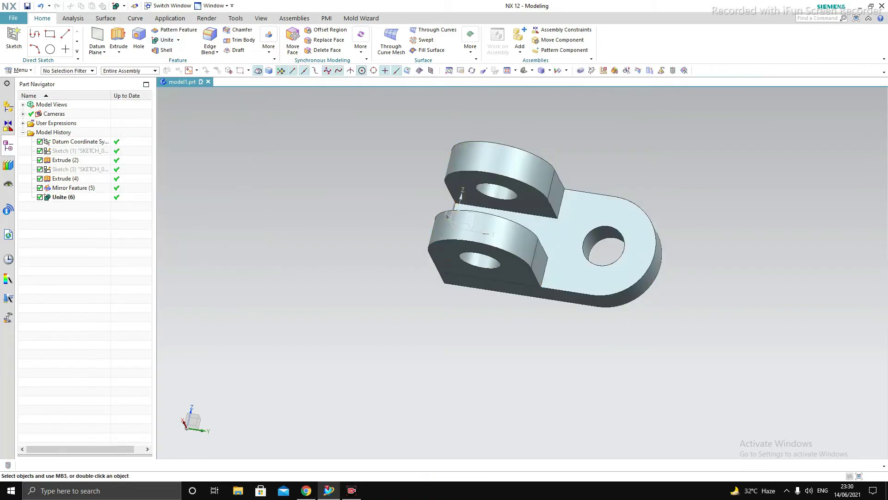
middle_click_drag(523, 287, 482, 162)
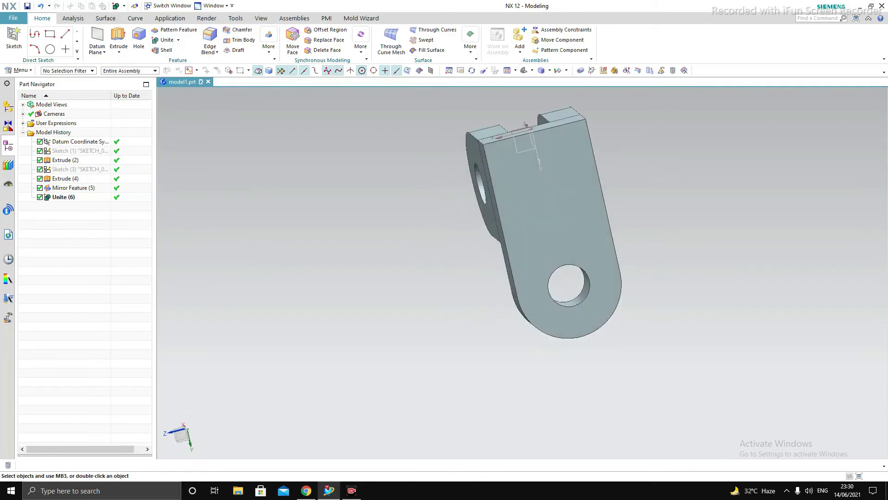
left_click(13, 40)
left_click(559, 236)
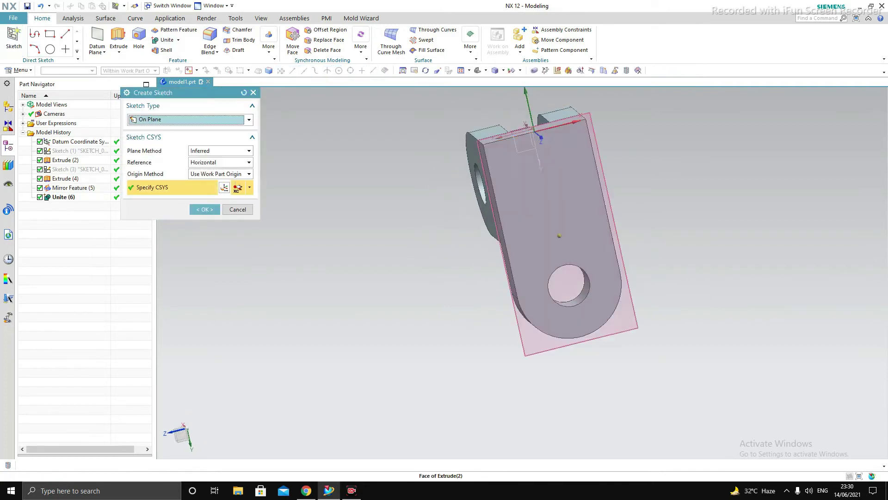
middle_click(559, 236)
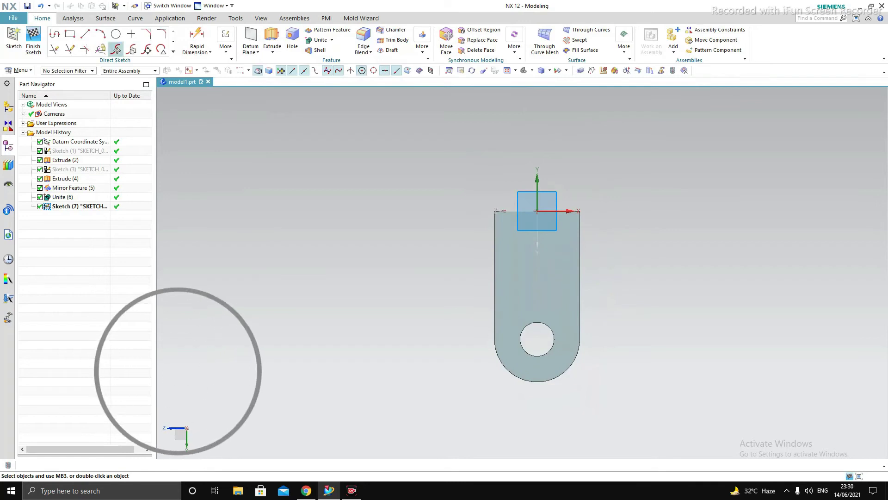
left_click(34, 41)
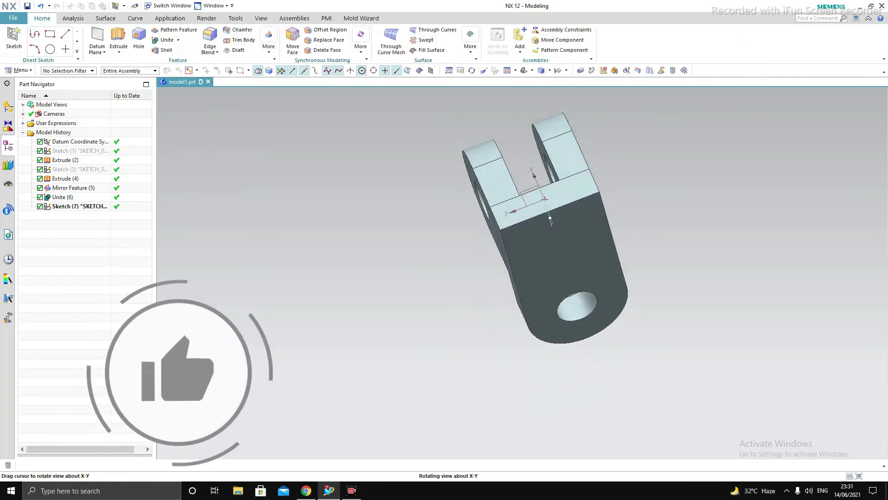
On the plate's flat end face, sketch a rectangle 40 mm wide and about 28.8 mm high extending down from the face's lower edge.
left_click(14, 40)
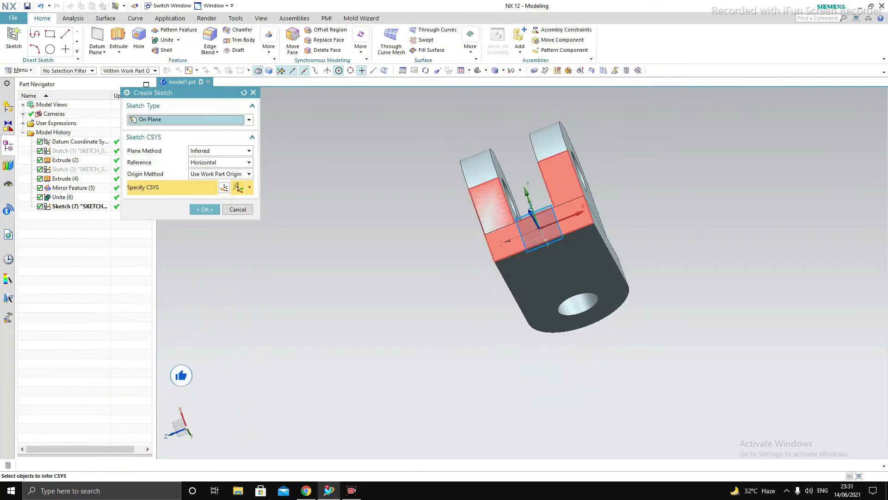
left_click(563, 216)
middle_click(563, 216)
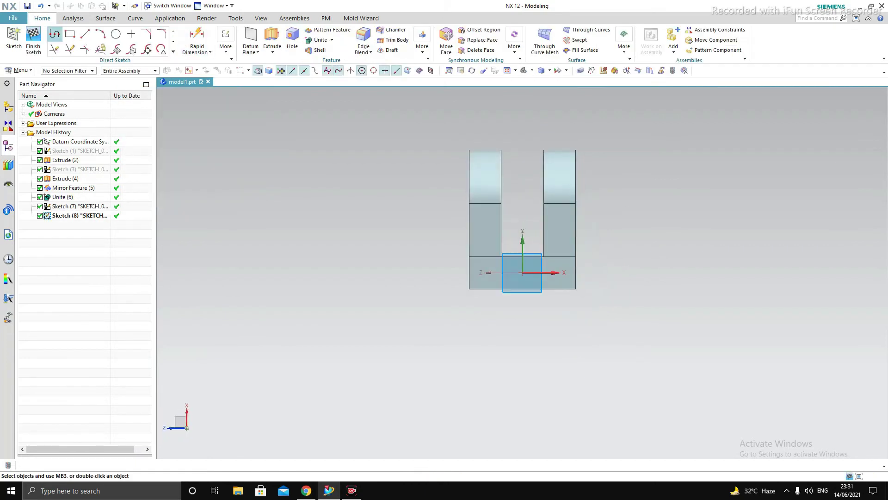
left_click(70, 34)
left_click(468, 289)
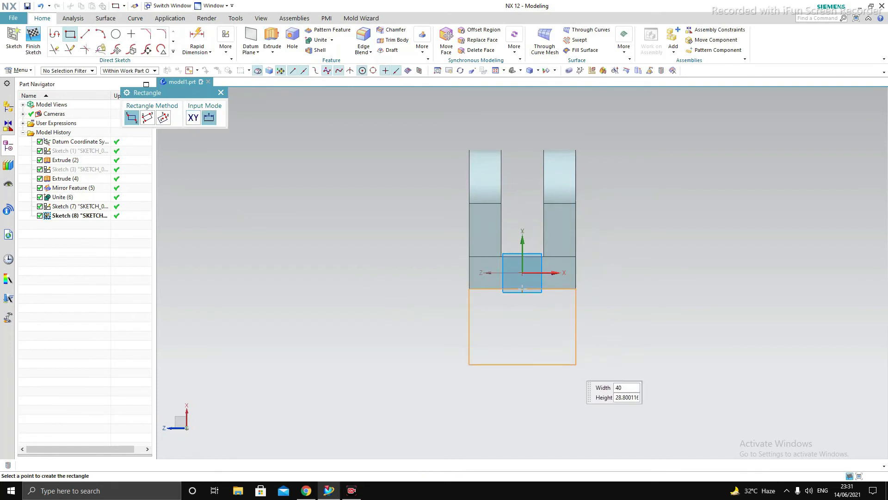
left_click(576, 366)
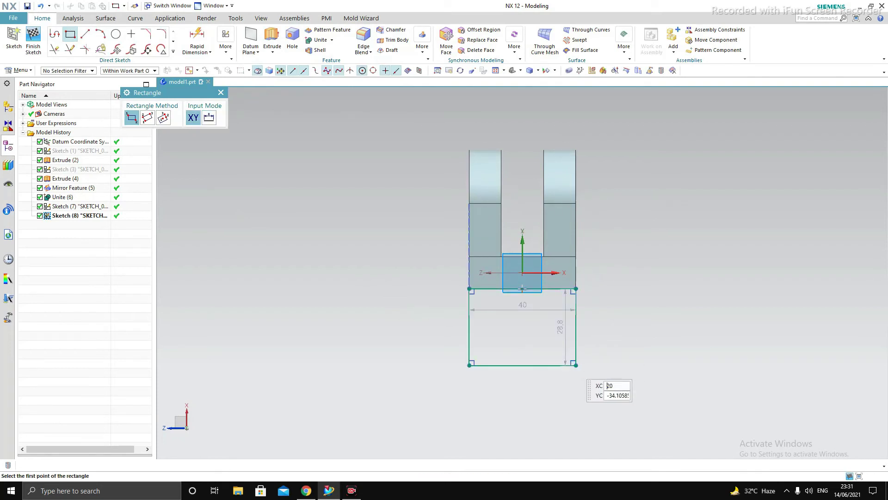
scroll(574, 327, "up", 1)
key("Escape")
Set the sketched rectangle's height to 20 mm.
double_click(558, 327)
type("20")
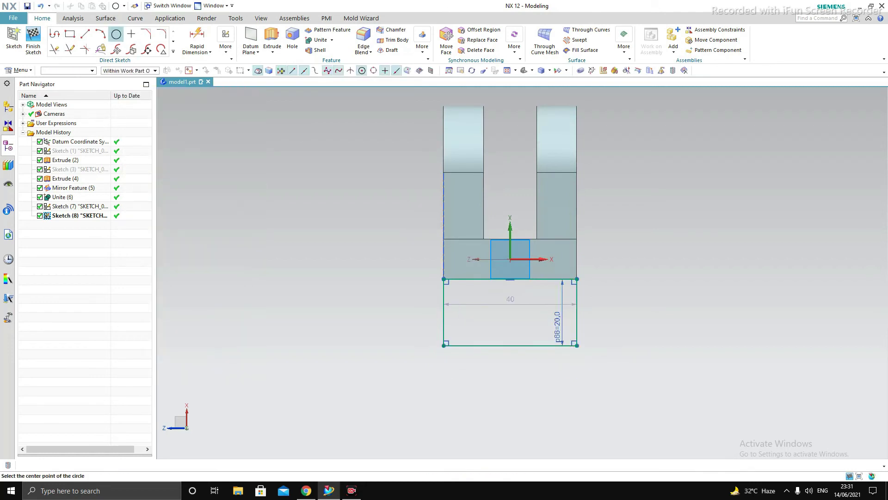
key("Escape")
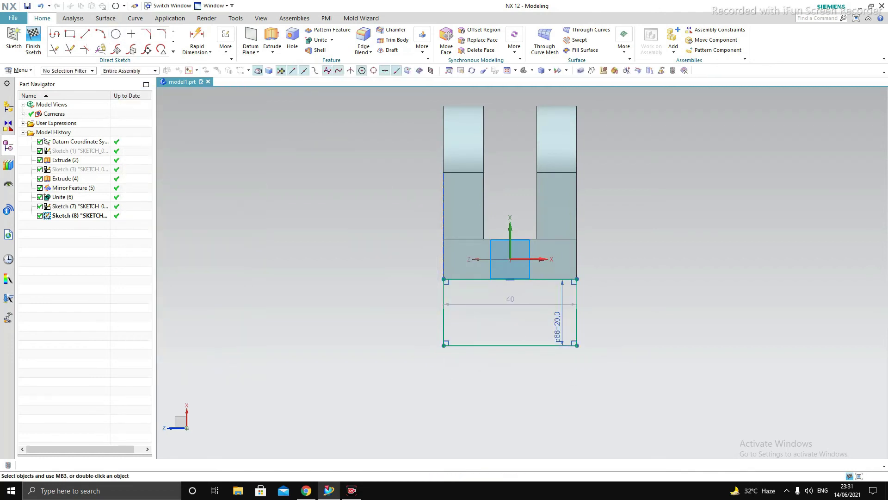
Draw a downward arc of 20 mm radius between the rectangle's lower corners and trim away the rectangle's lower side.
left_click(101, 33)
left_click(444, 345)
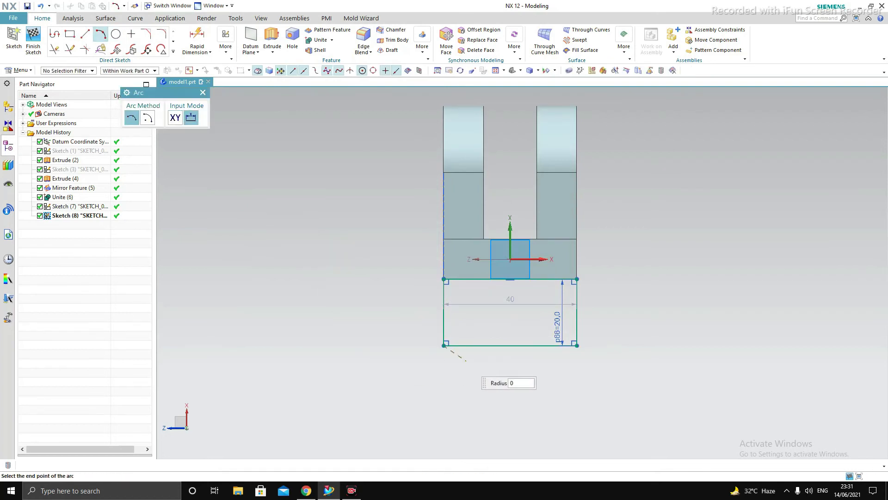
left_click(576, 345)
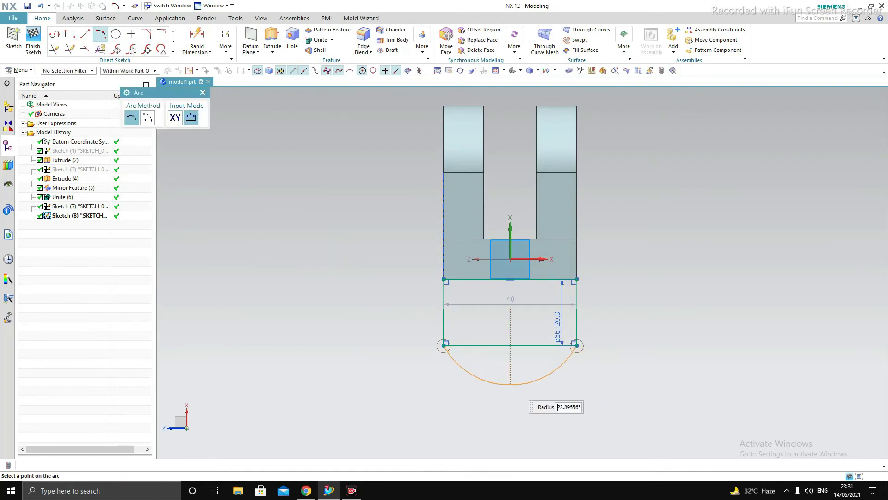
left_click(518, 388)
scroll(518, 387, "up", 2)
key("Escape")
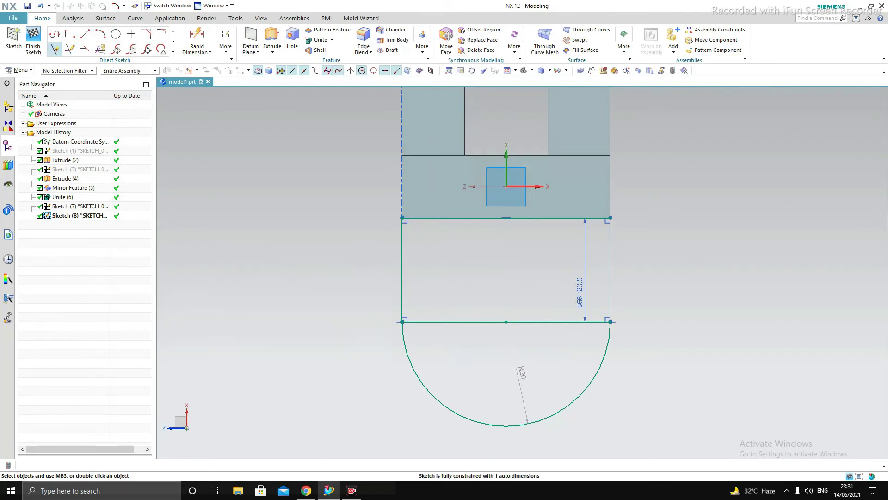
left_click(55, 49)
left_click(476, 322)
key("Escape")
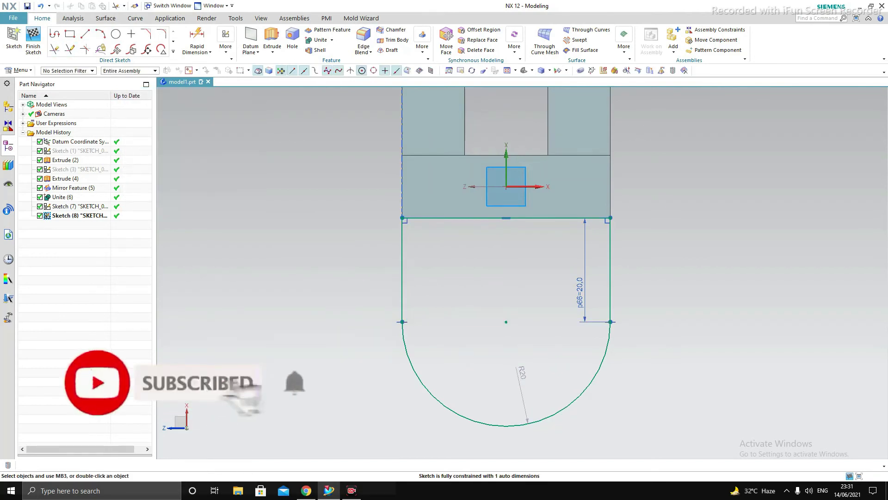
Add a 16 mm diameter circle at the arc's center and finish the sketch.
left_click(116, 34)
left_click(507, 321)
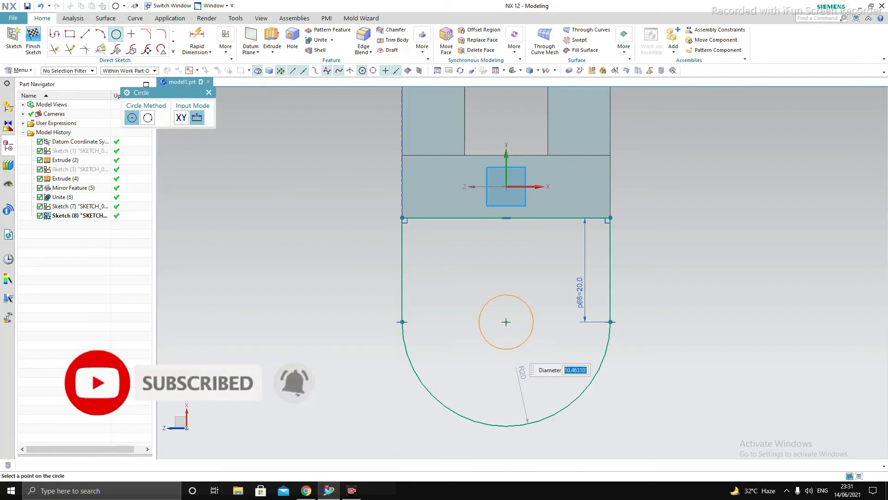
type("16")
key("Return")
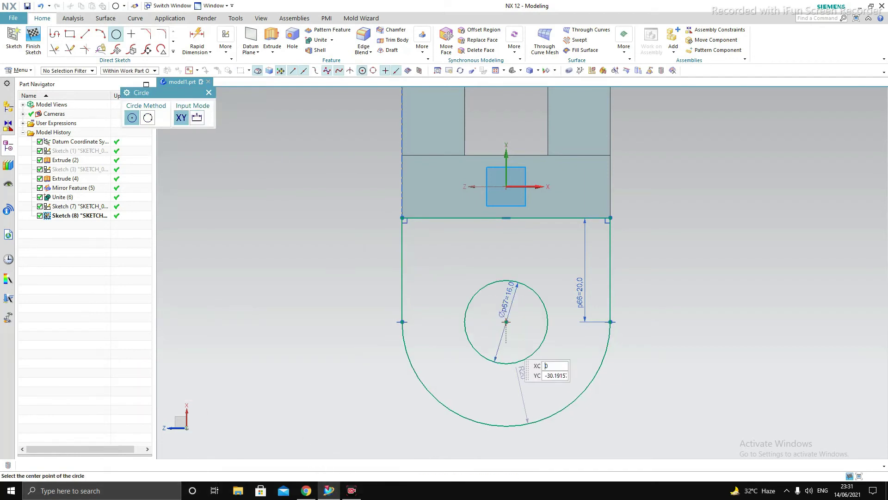
key("Escape")
left_click(33, 39)
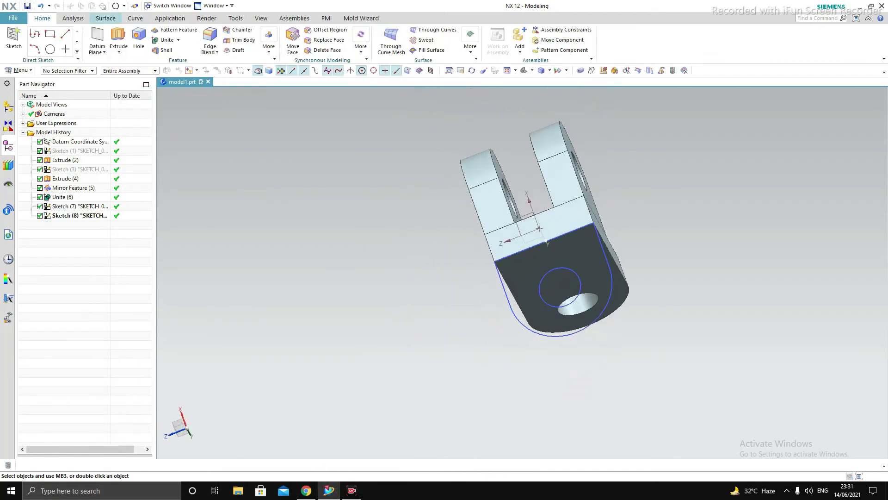
Extrude the round-bottomed profile with its hole 12 mm in the reversed direction under the plate, unite it with the bracket body, and hide its sketch.
left_click(119, 34)
left_click(523, 282)
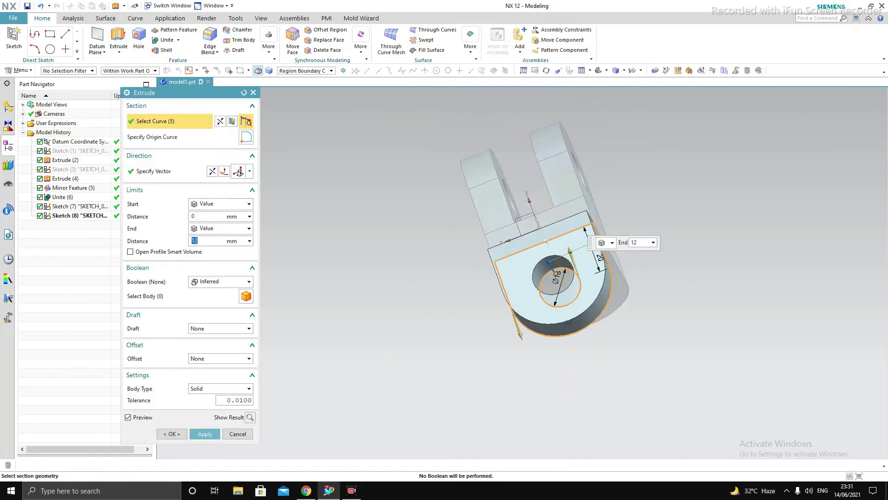
middle_click_drag(523, 282, 517, 286)
middle_click_drag(544, 244, 468, 257)
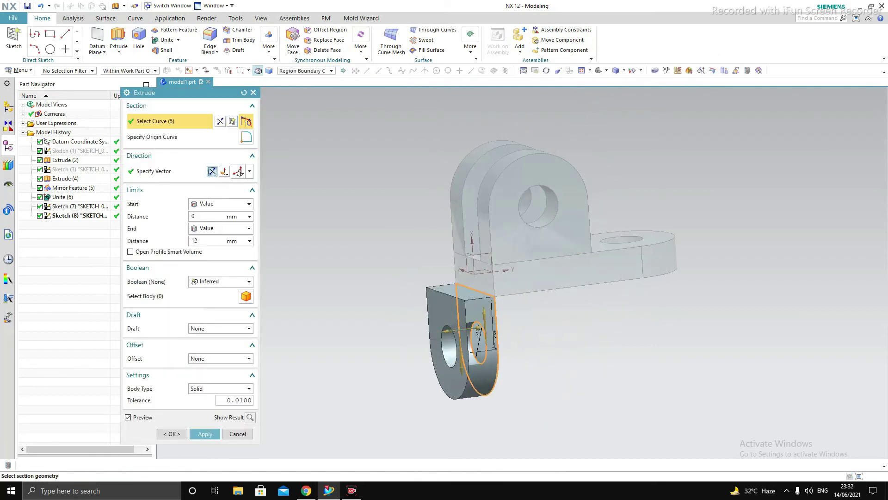
left_click(213, 171)
left_click(248, 282)
left_click(206, 301)
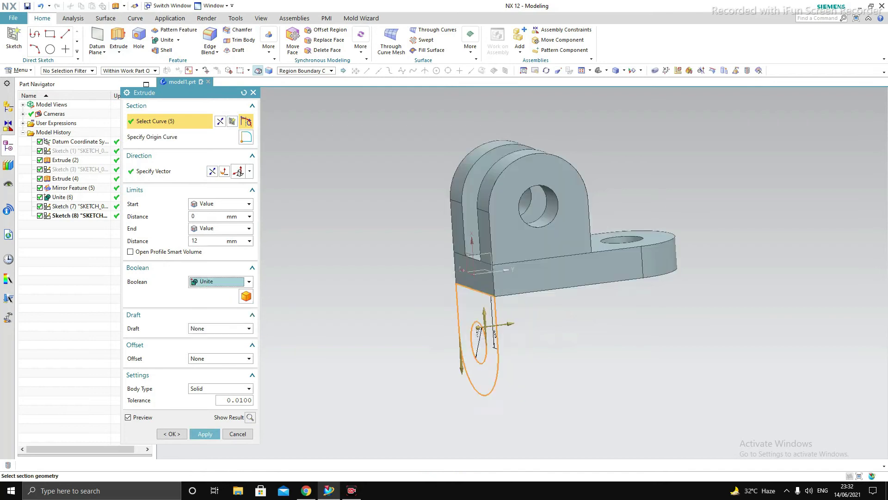
left_click(523, 250)
left_click(205, 434)
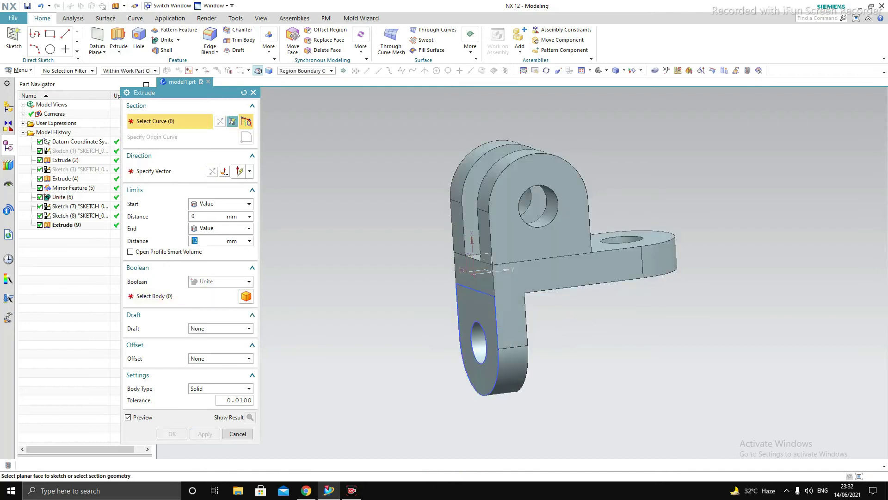
key("Escape")
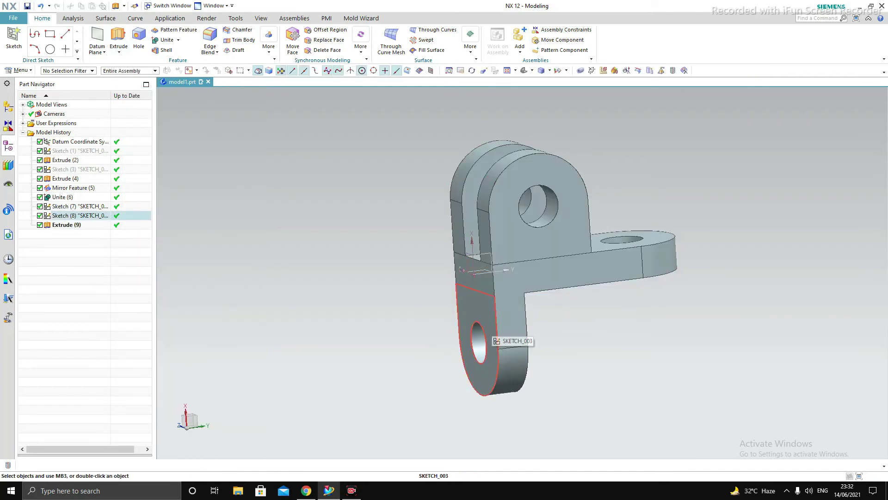
right_click(491, 341)
left_click(544, 335)
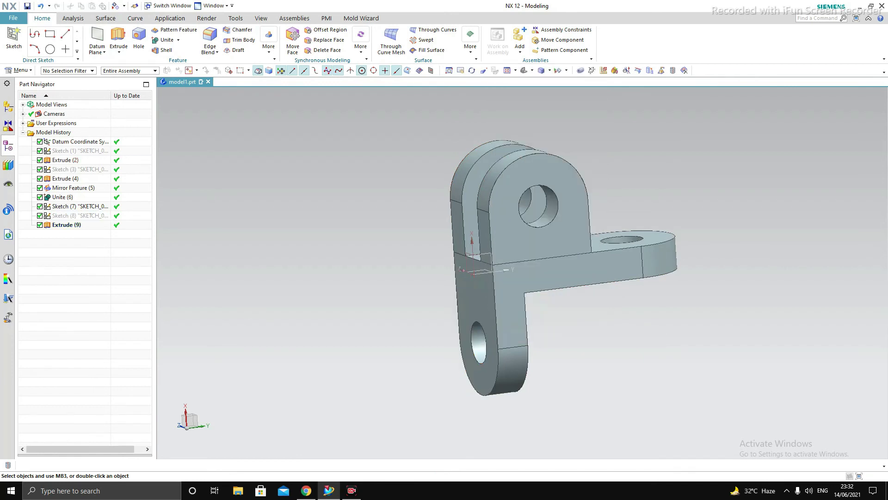
Hide the united bracket body, and invert the shown and hidden objects to swap out the leftover lug bodies and datum coordinate system.
right_click(536, 237)
left_click(586, 227)
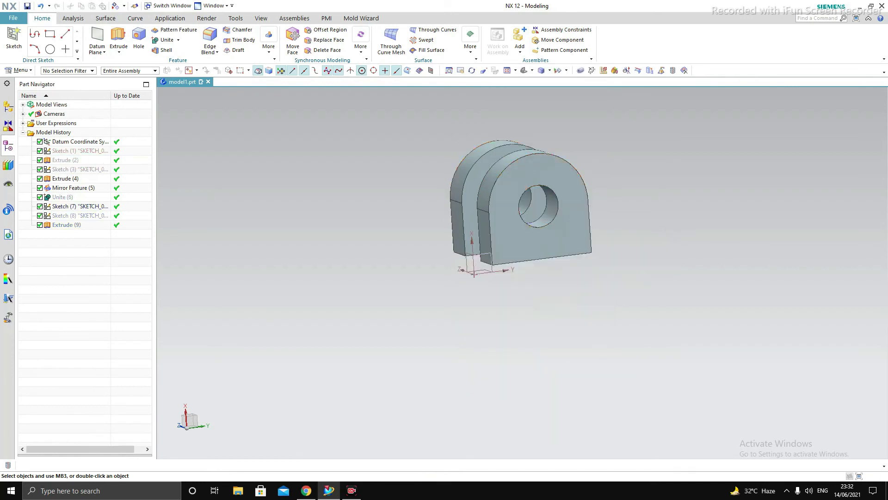
key("ctrl+j")
key("Escape")
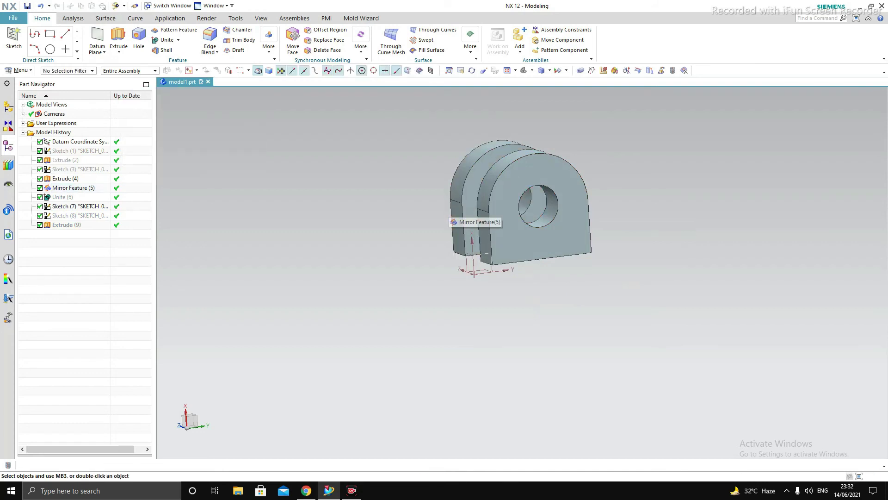
key("ctrl+shift+b")
Hide the upright lug's sketch, the plate's sketch and the lower tab's sketch.
right_click(592, 205)
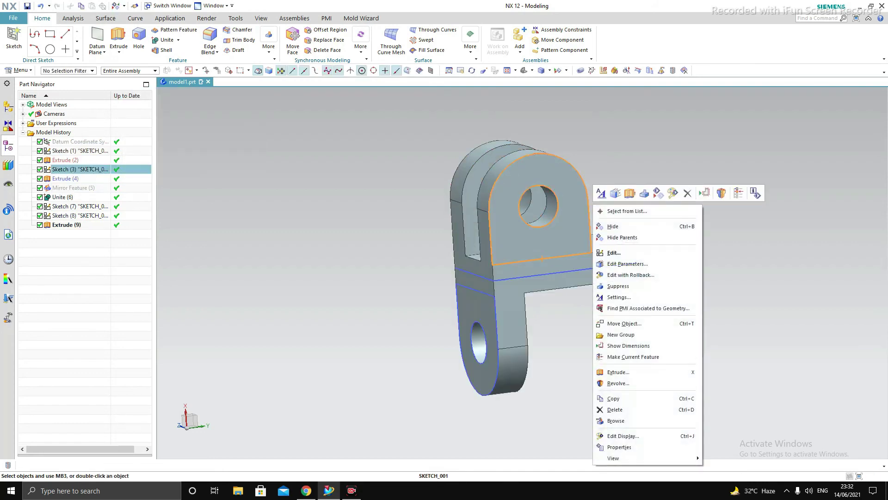
left_click(657, 193)
right_click(611, 265)
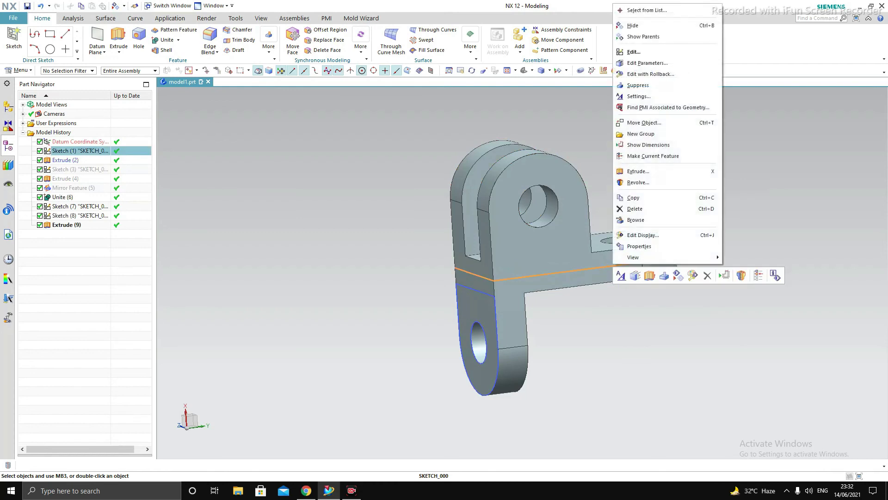
key("ctrl+b")
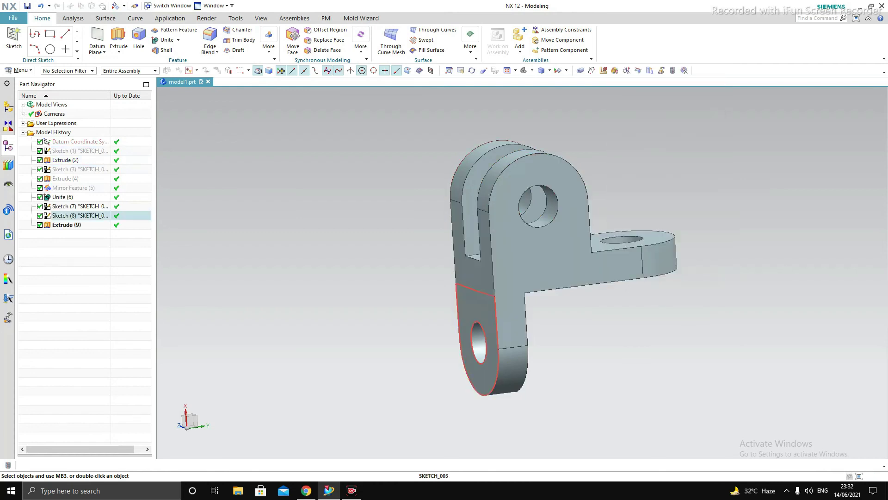
right_click(495, 320)
left_click(558, 332)
Examine the finished bracket from square-on face and side views and from several oblique angles.
mouse_move(558, 332)
middle_mouse_down()
mouse_move(476, 340)
mouse_move(425, 319)
mouse_move(416, 361)
middle_mouse_up()
key("F8")
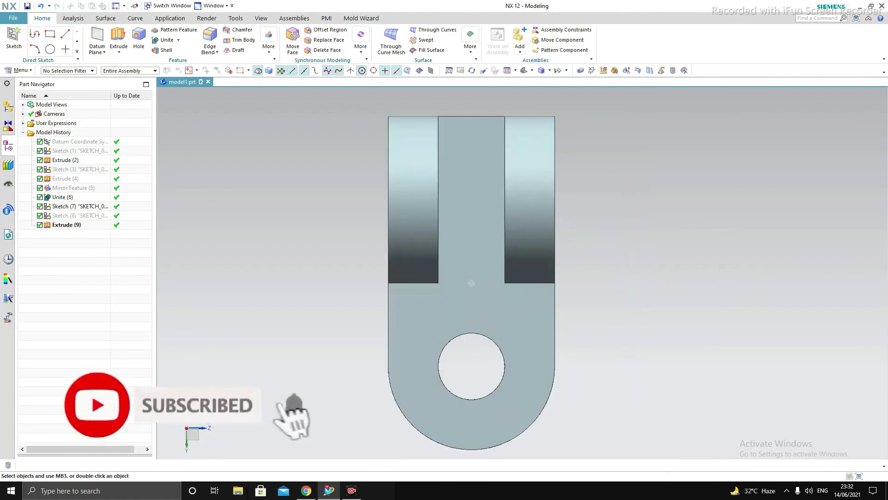
scroll(644, 318, "down", 2)
middle_click_drag(644, 318, 560, 283)
middle_click_drag(468, 320, 533, 287)
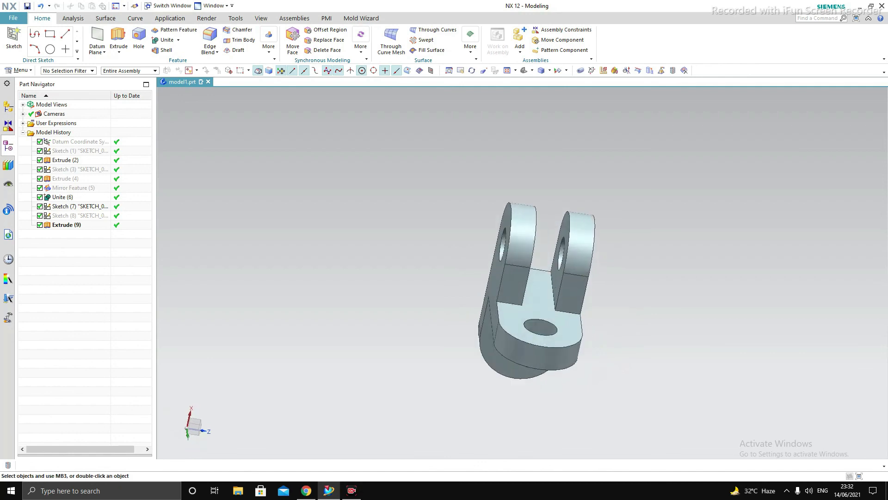
scroll(555, 370, "down", 2)
middle_click_drag(556, 352, 445, 333)
key("F8")
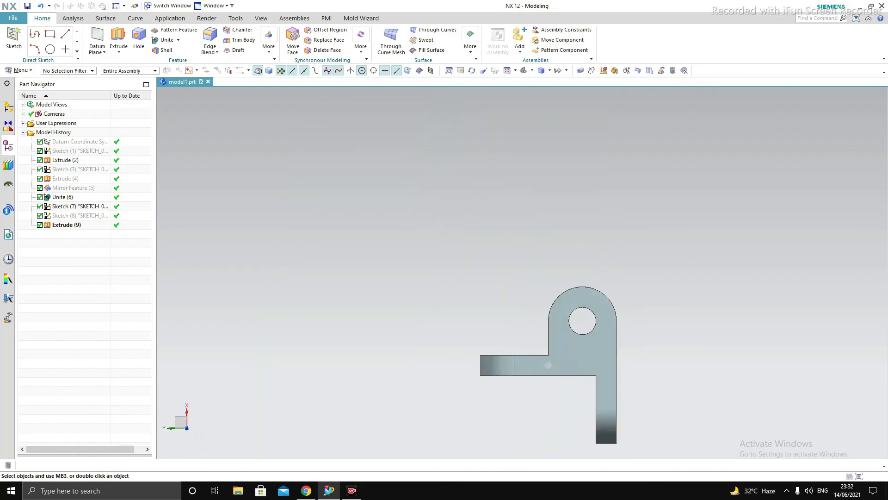
scroll(550, 351, "down", 1)
middle_click_drag(550, 352, 548, 268, "shift")
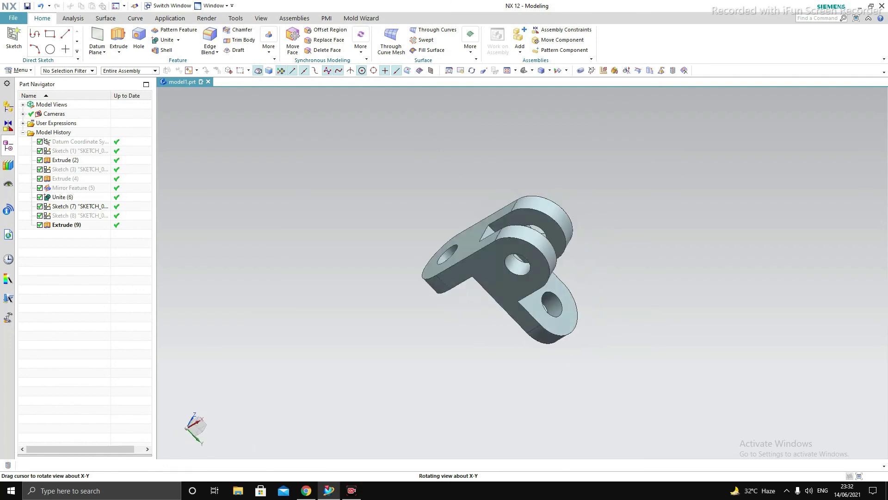
middle_click_drag(499, 269, 546, 268)
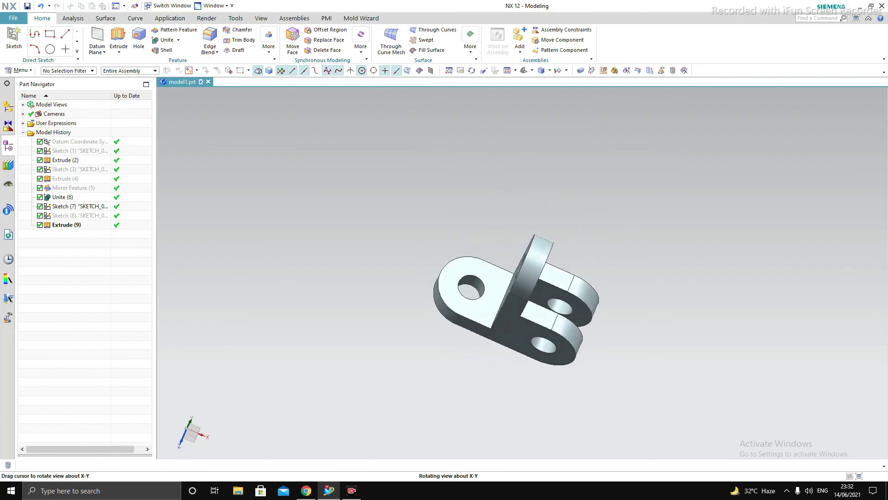